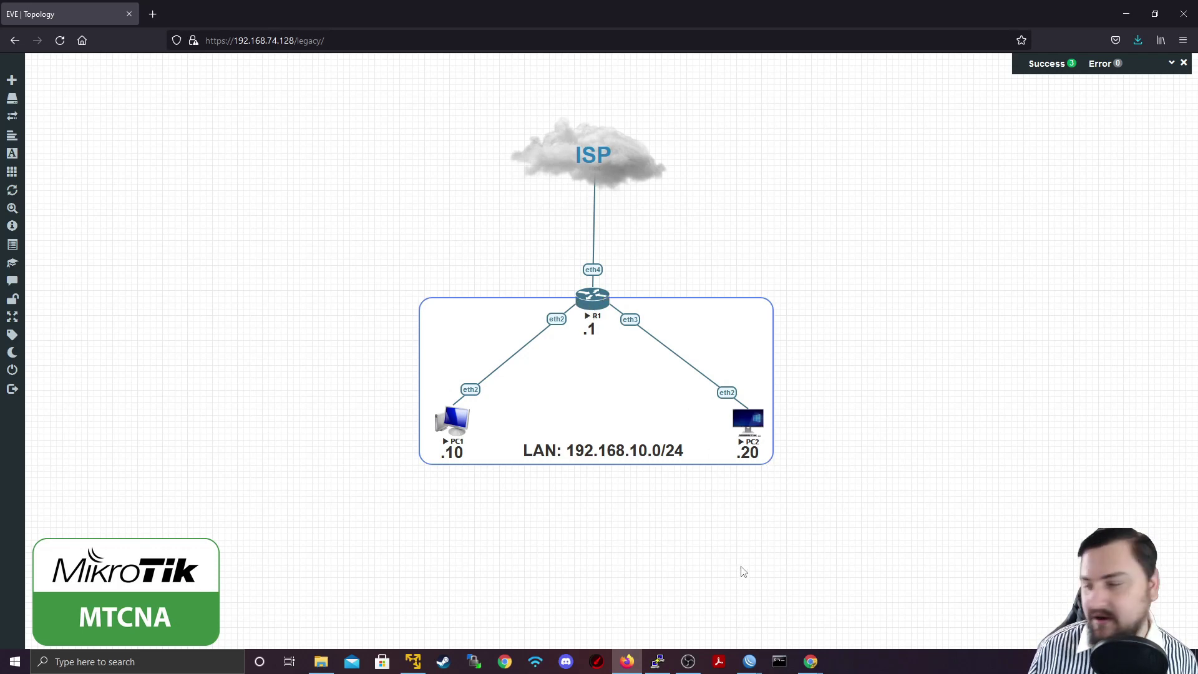
Bring WinBox forward and close the DHCP lease details and DHCP Server window without changes
mouse_move(749, 661)
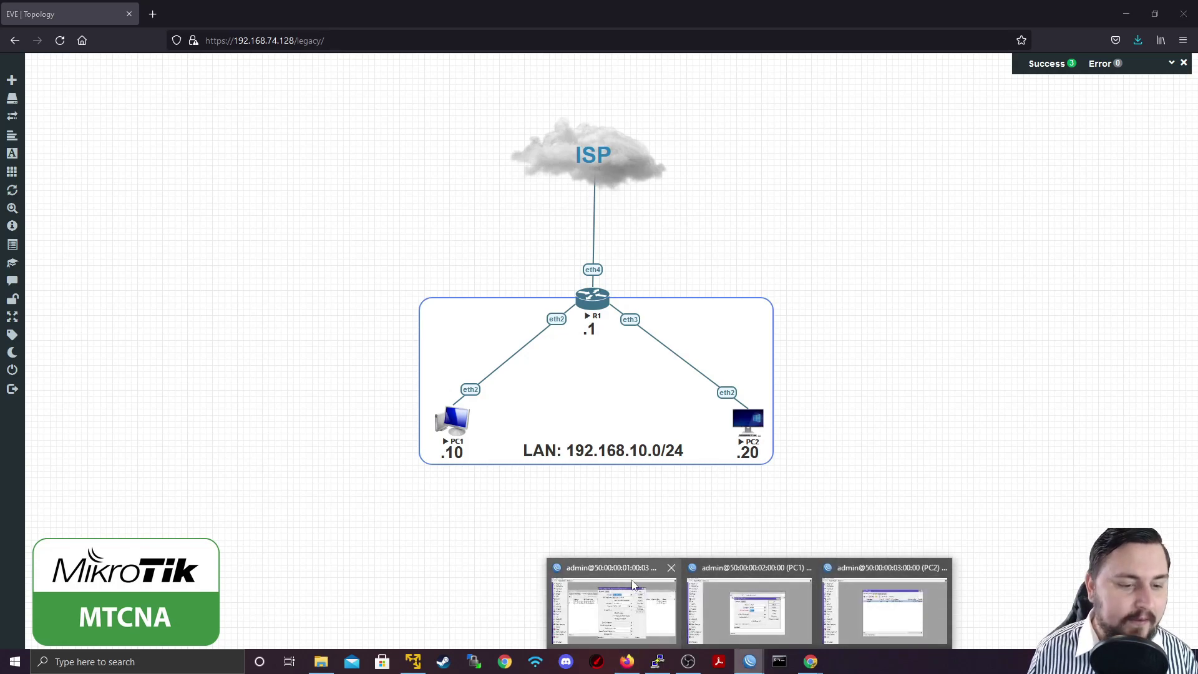
left_click(614, 602)
left_click(848, 174)
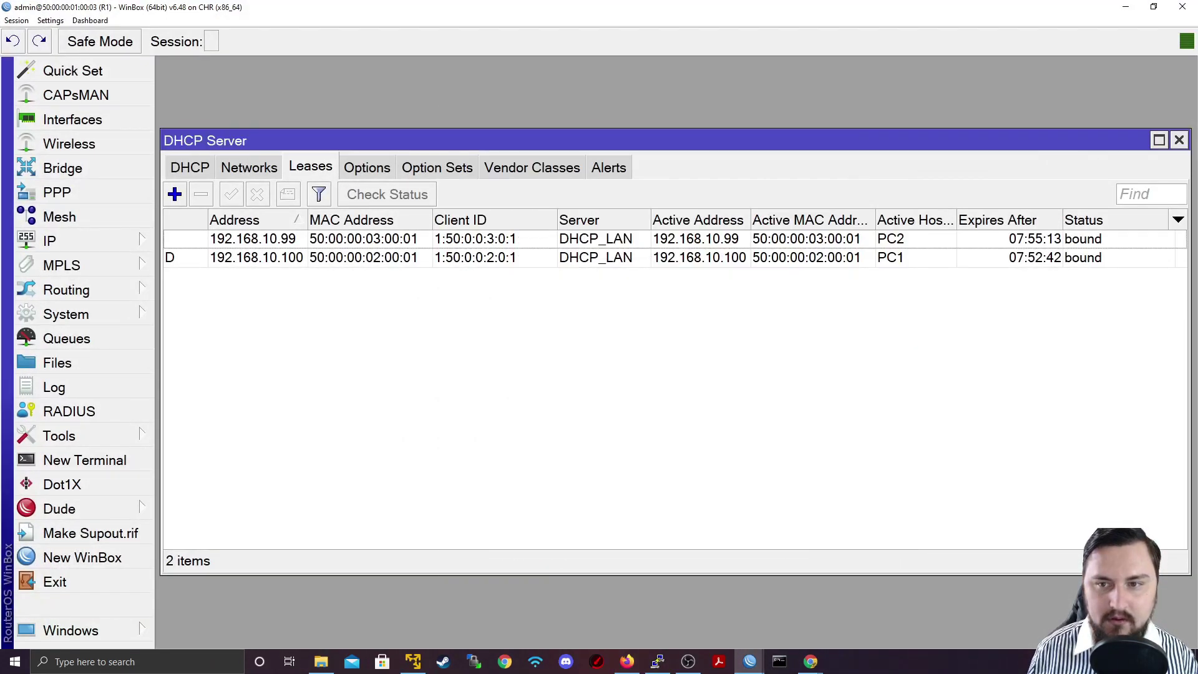
left_click(1179, 140)
Open the router's IP > ARP list and move it up and right
left_click(100, 241)
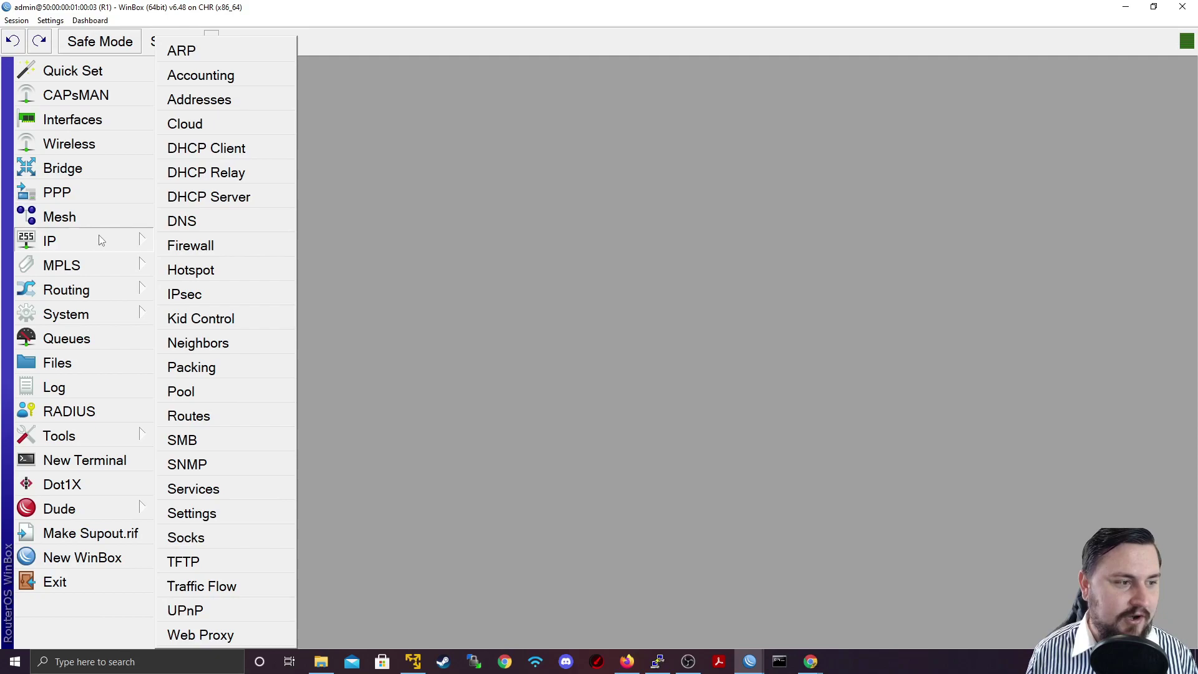
left_click(239, 58)
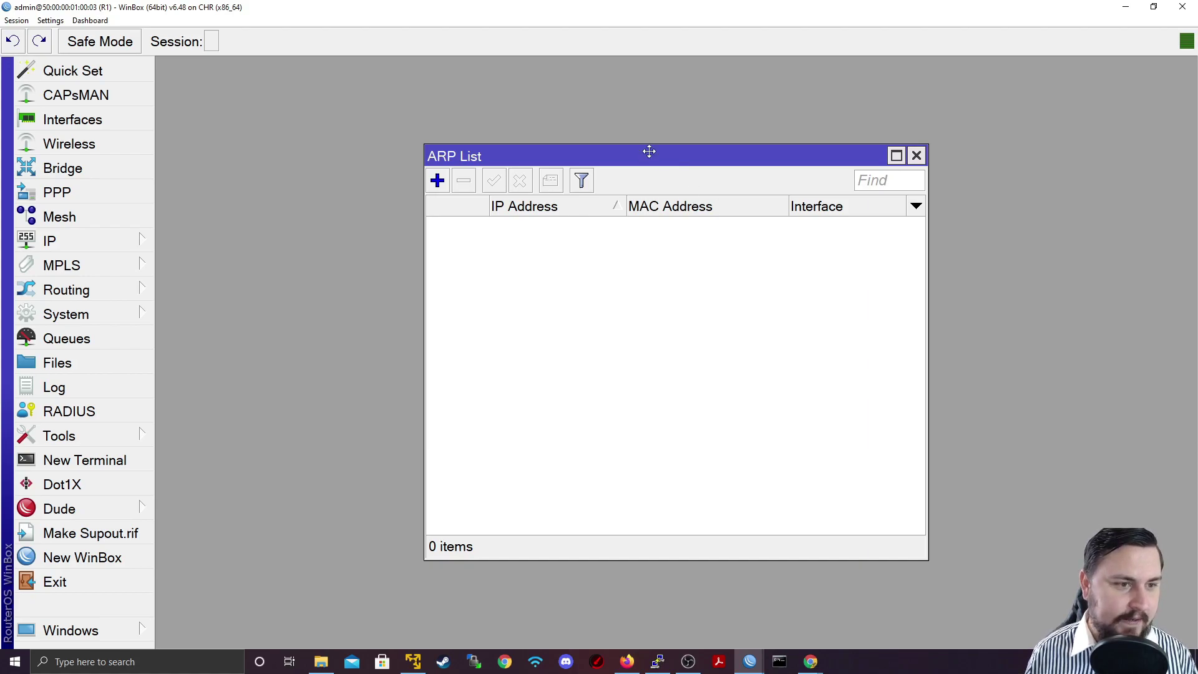
left_click_drag(649, 152, 775, 127)
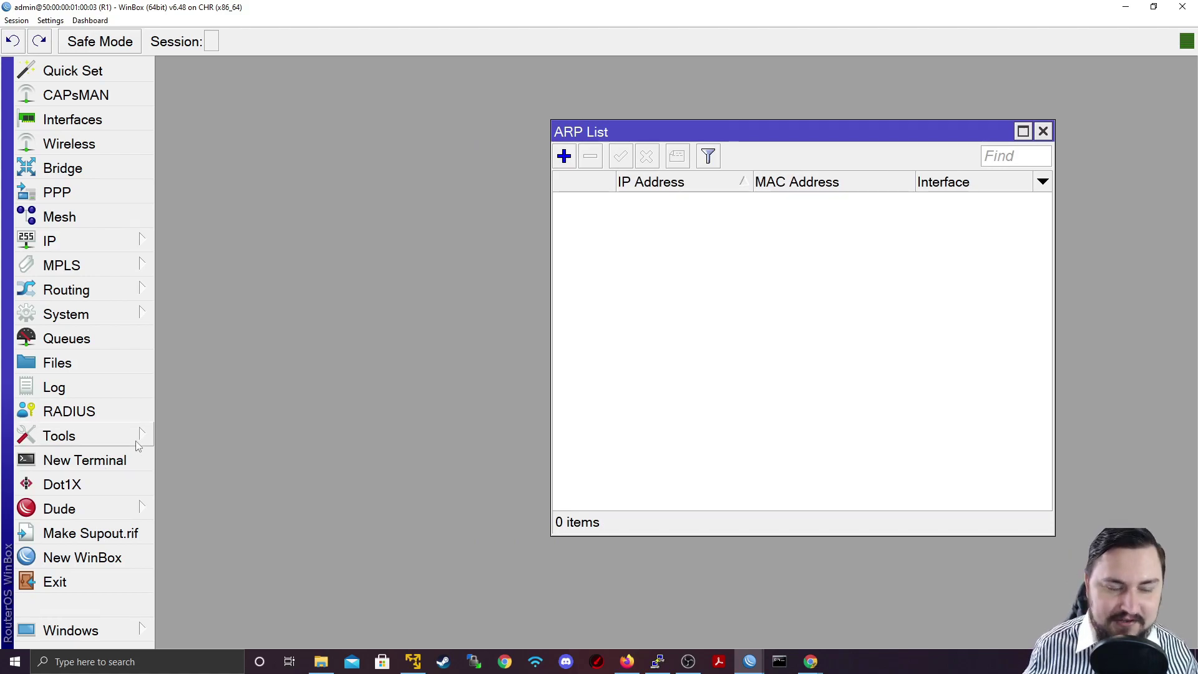
In a new router terminal, ping 192.168.10.100 and stop it with Ctrl+C
left_click(125, 460)
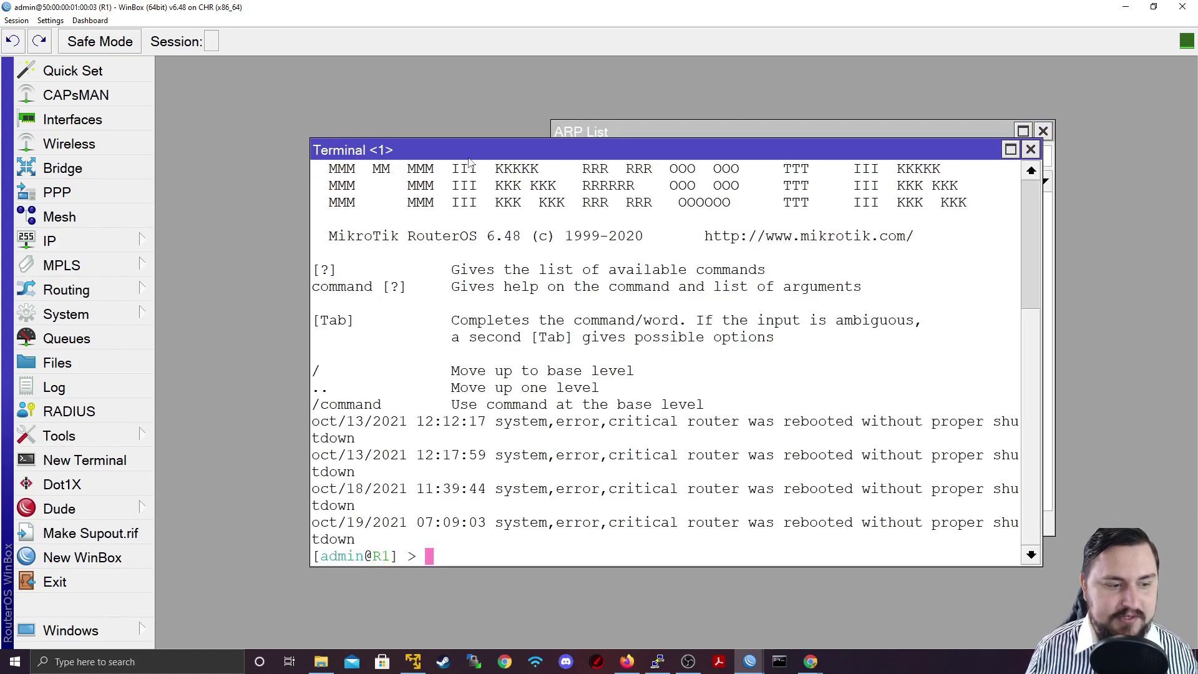
left_click_drag(471, 159, 447, 220)
type("pin")
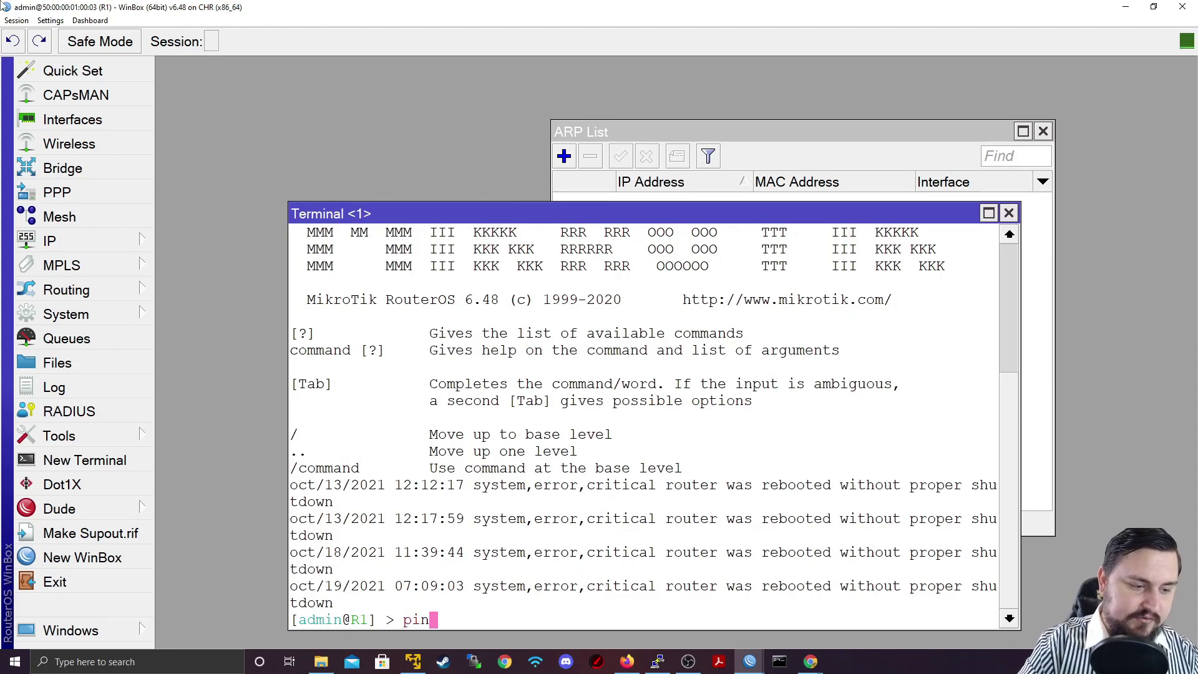
type("g 192.")
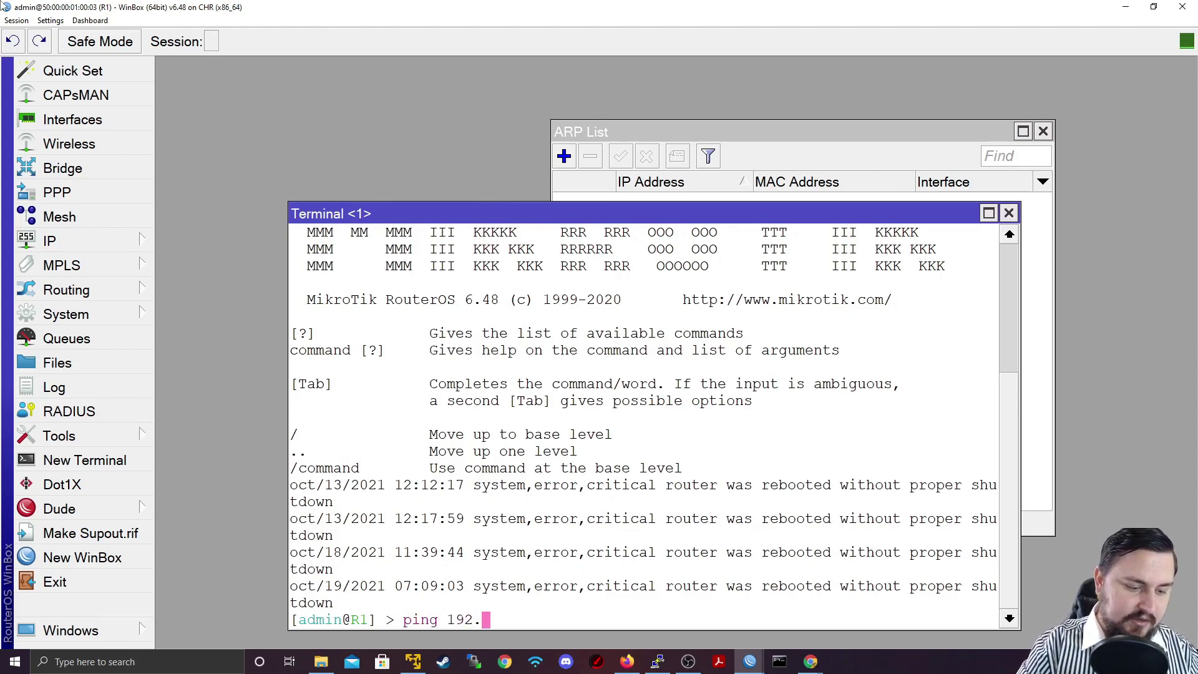
type("168.")
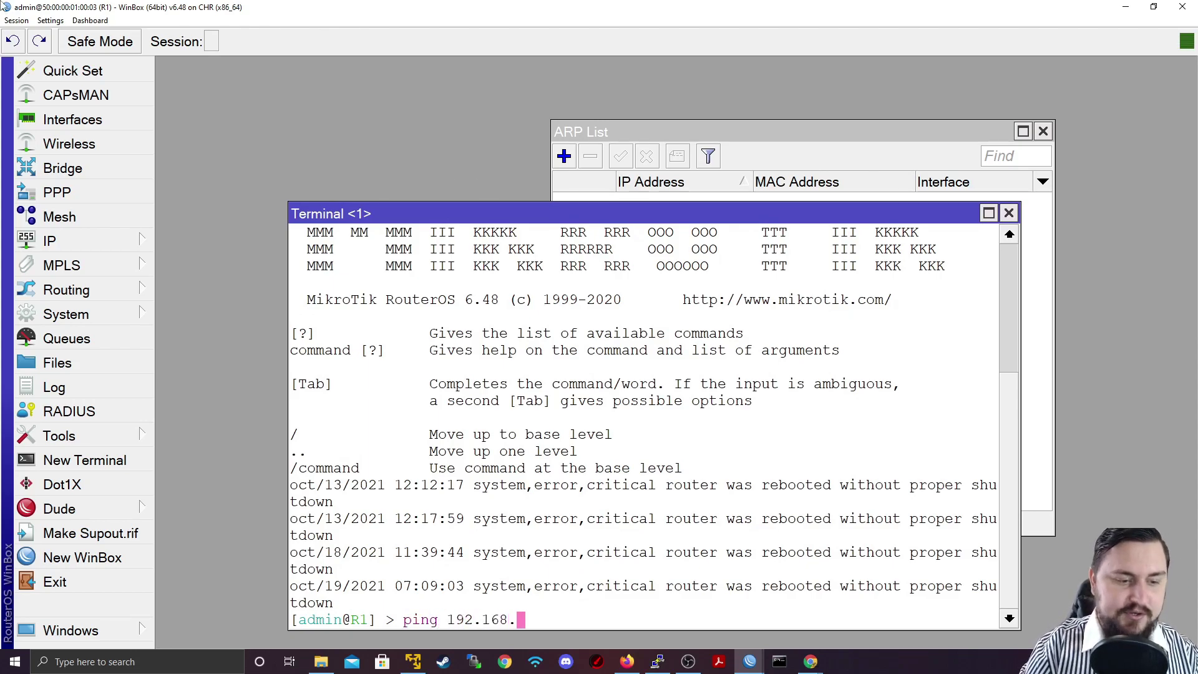
type("1.")
key("BackSpace")
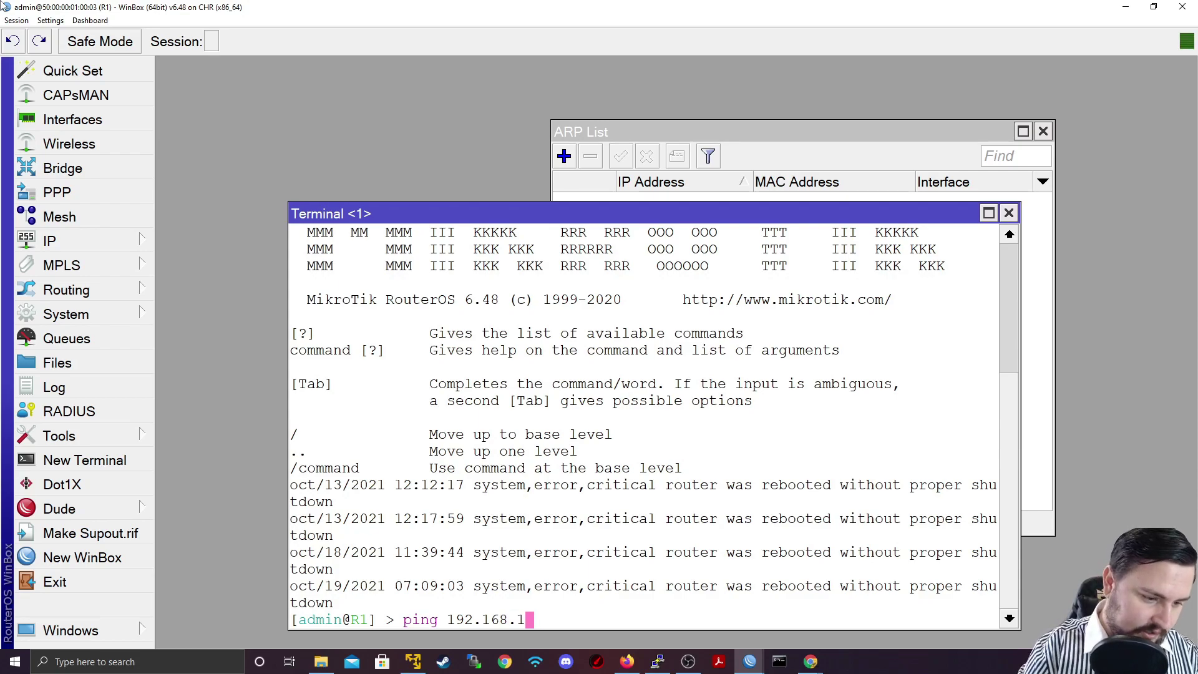
type("0.100")
key("Return")
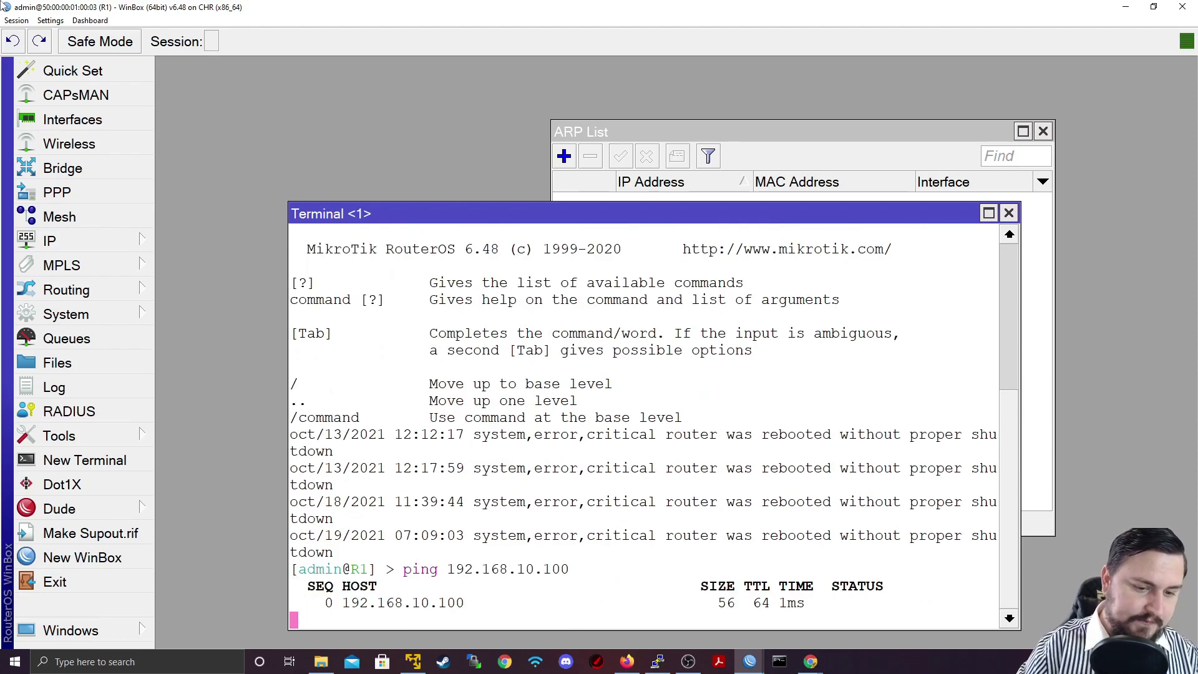
key("ctrl+c")
Ping 192.168.10.99 by editing the recalled command, then close the terminal
key("Up")
key("BackSpace")
key("BackSpace")
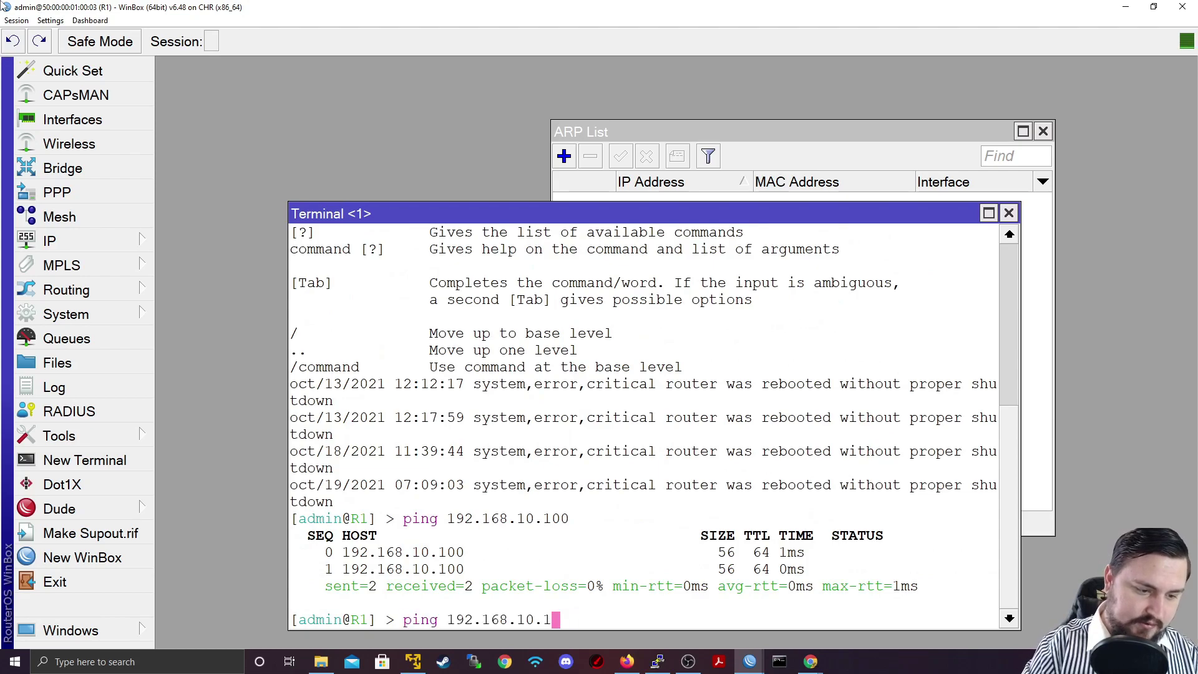
key("BackSpace")
type("99")
key("Return")
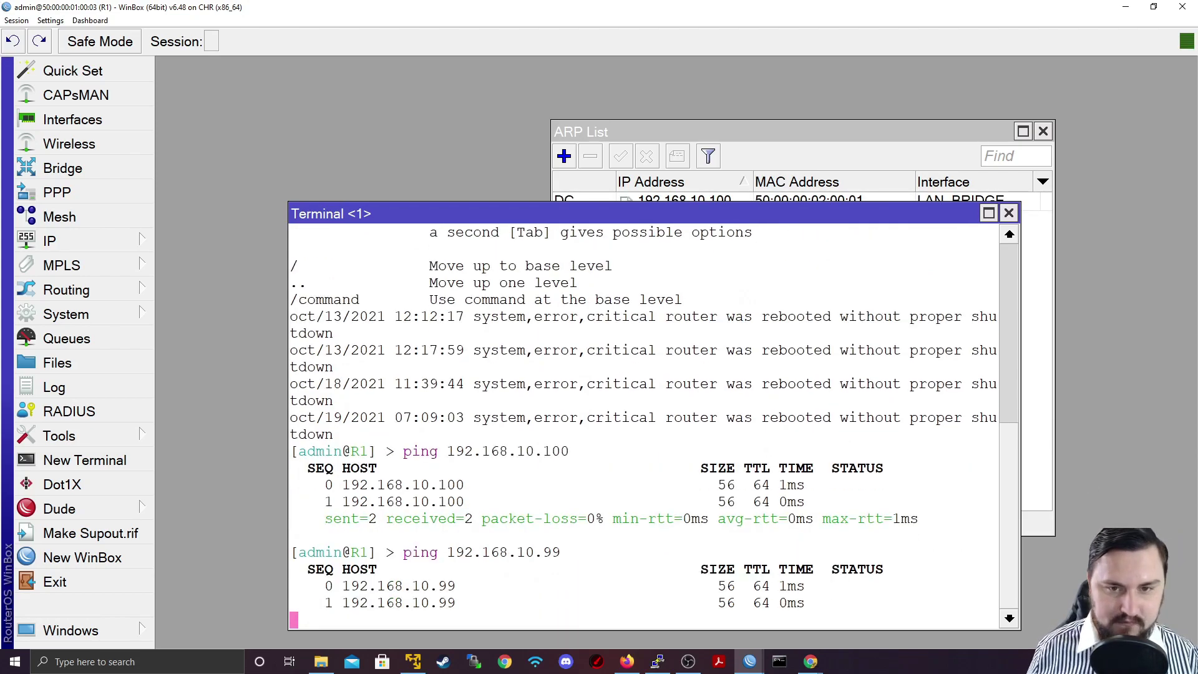
left_click(1009, 213)
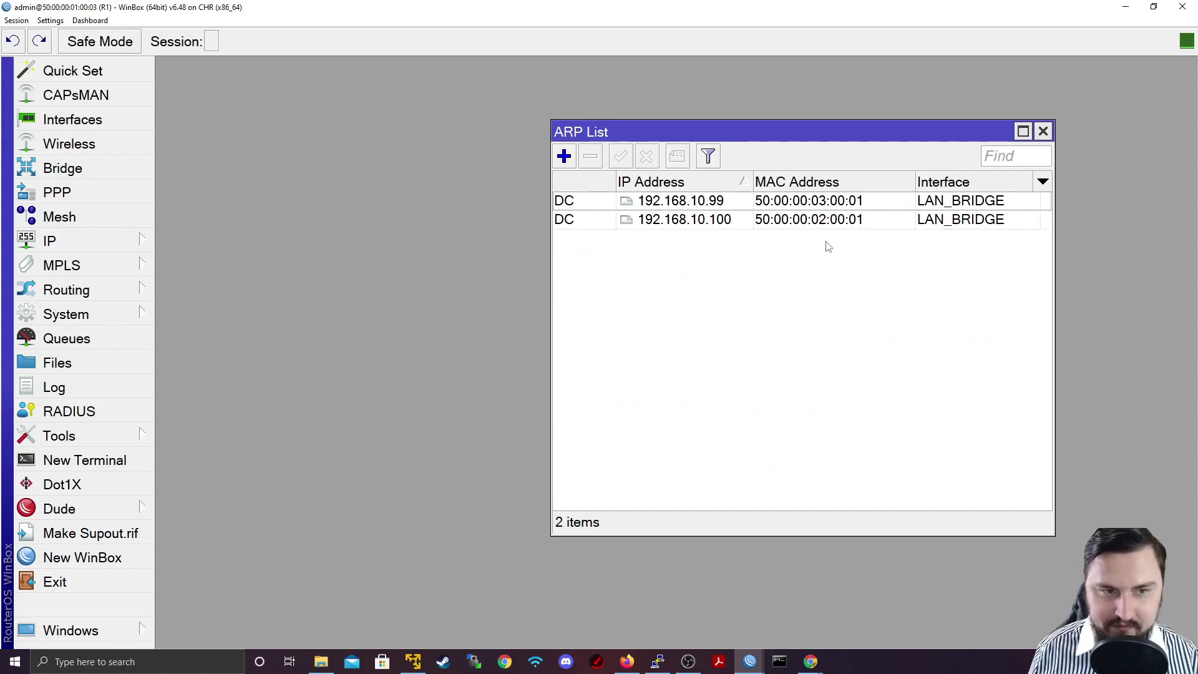
Open the 192.168.10.99 ARP entry and run a MAC Ping to PC2
left_click(686, 203)
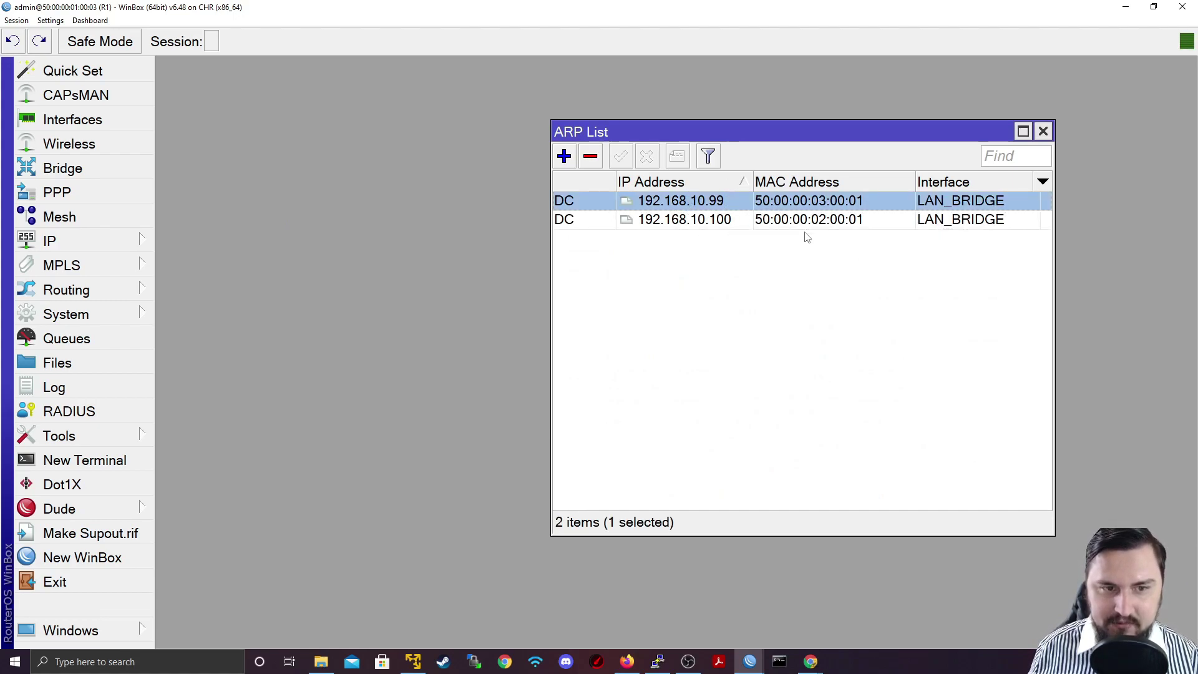
left_click(686, 220)
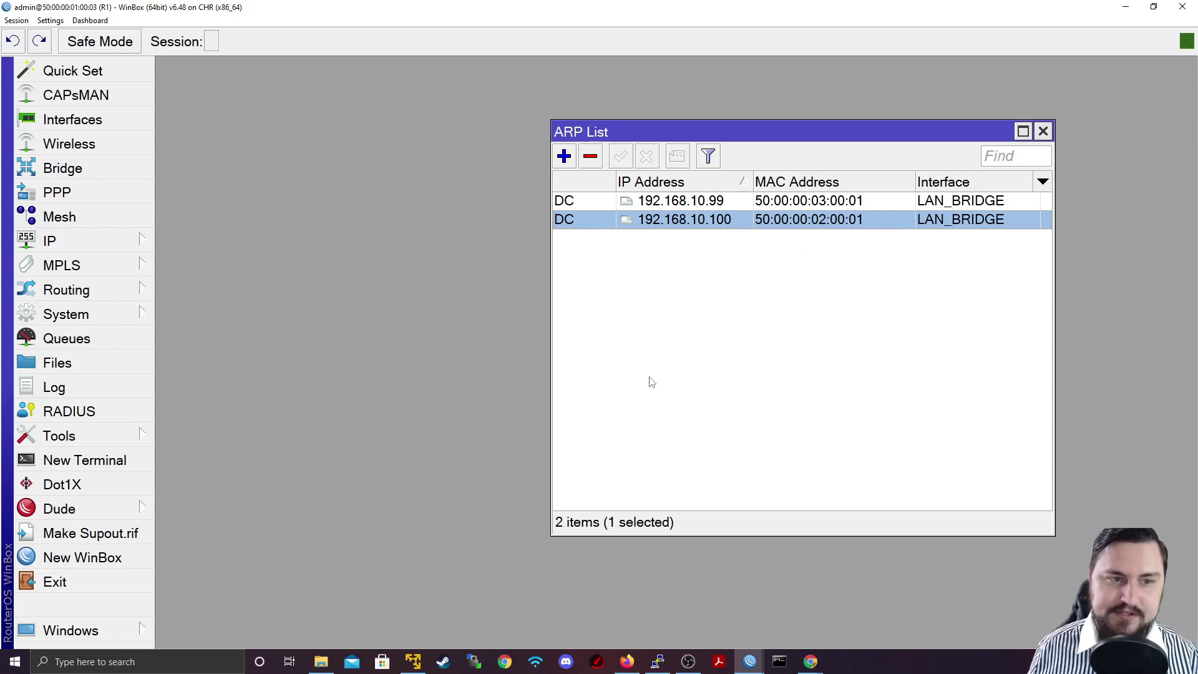
double_click(593, 202)
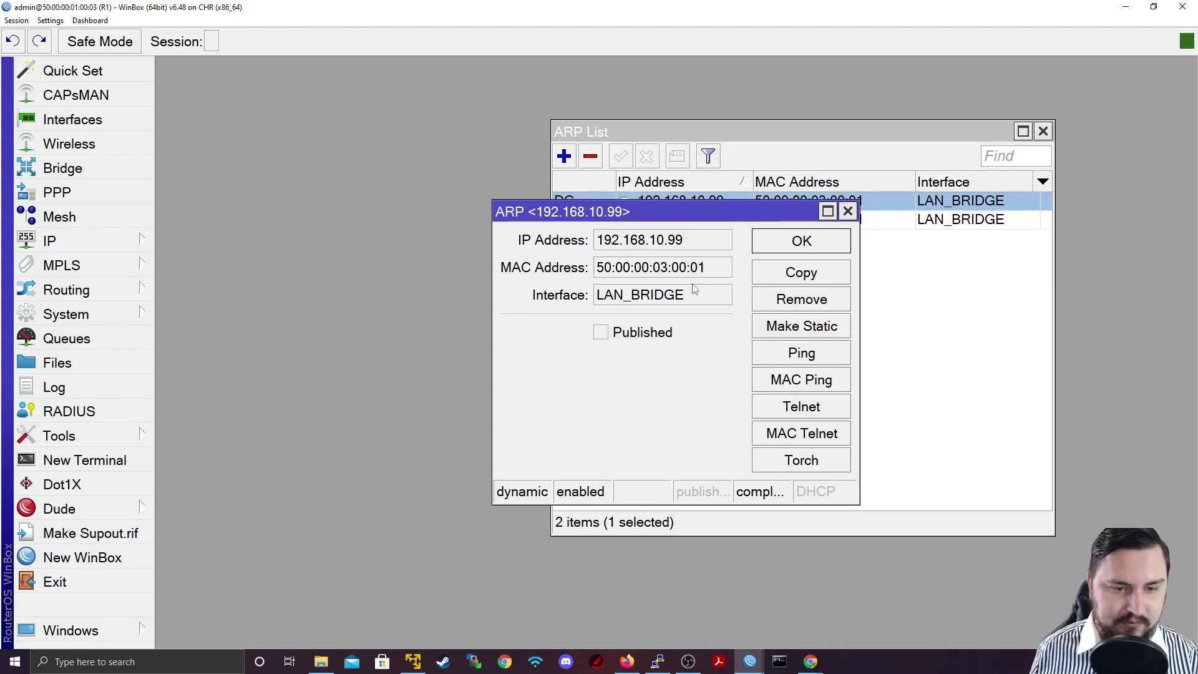
left_click(801, 379)
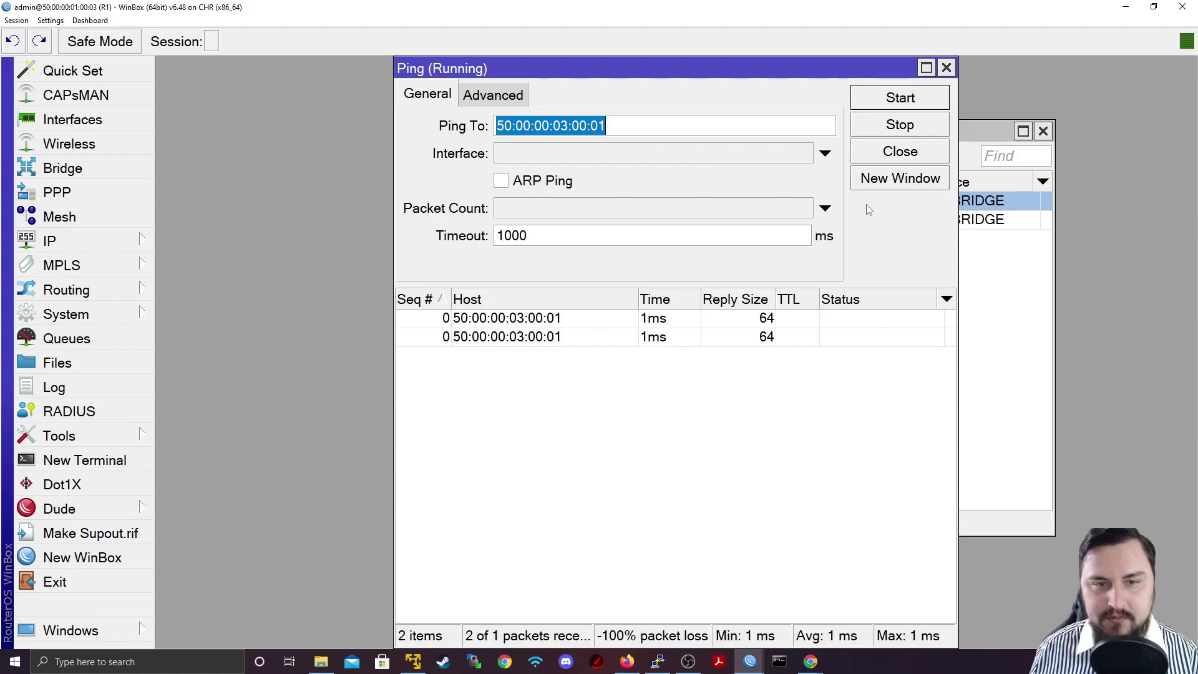
left_click(886, 155)
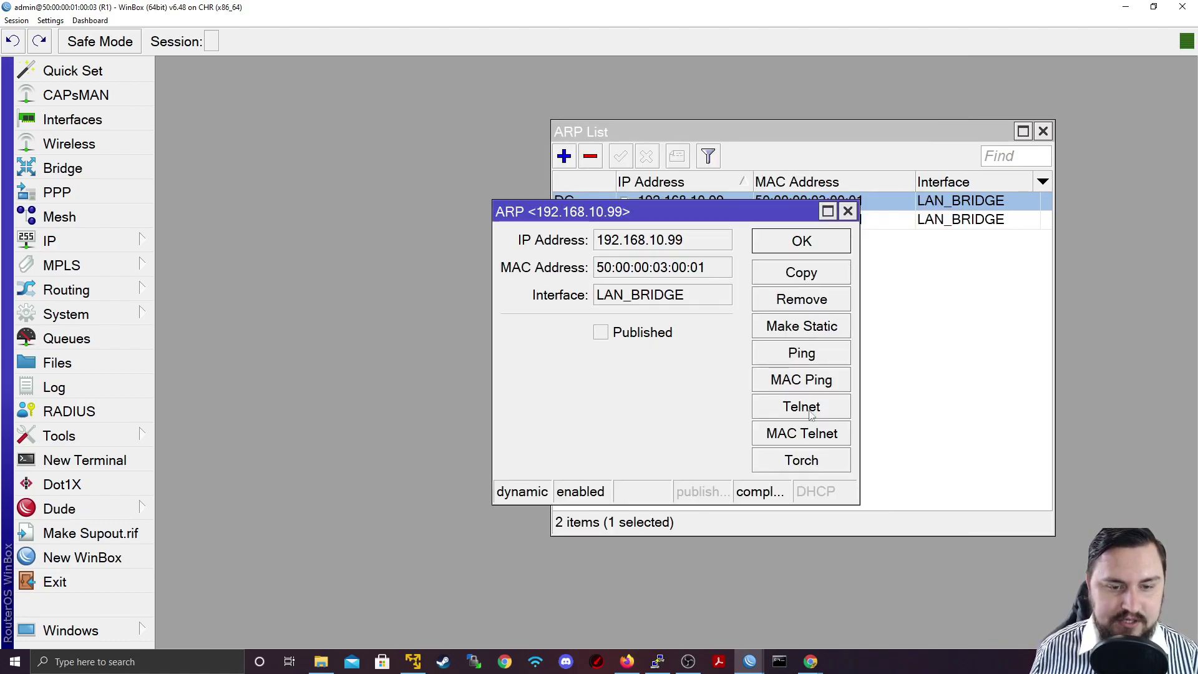
Log in to PC2 over MAC Telnet, then close the MAC Telnet window
left_click(781, 437)
type("admin")
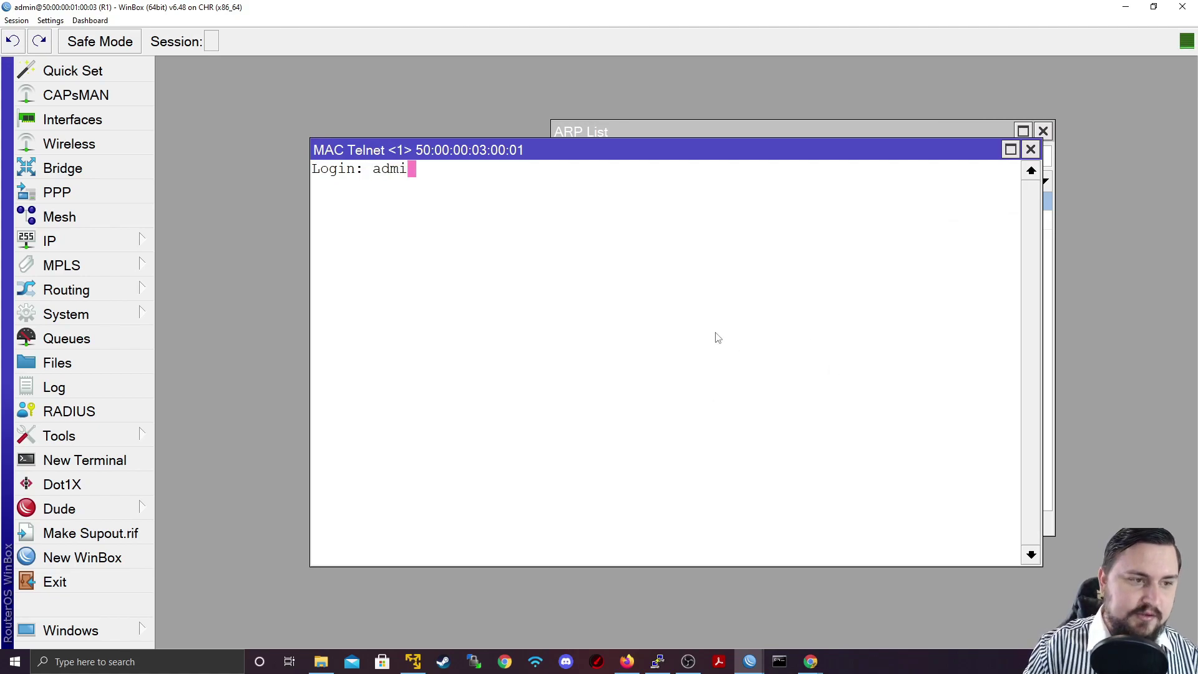
key("Return")
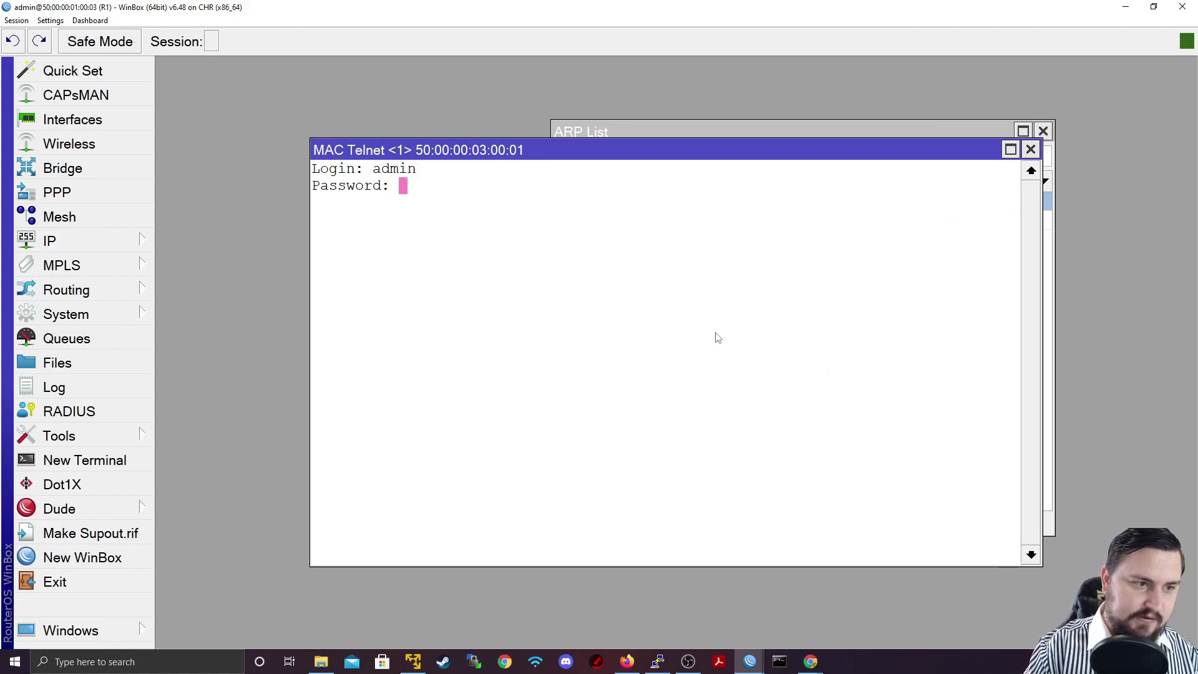
key("Return")
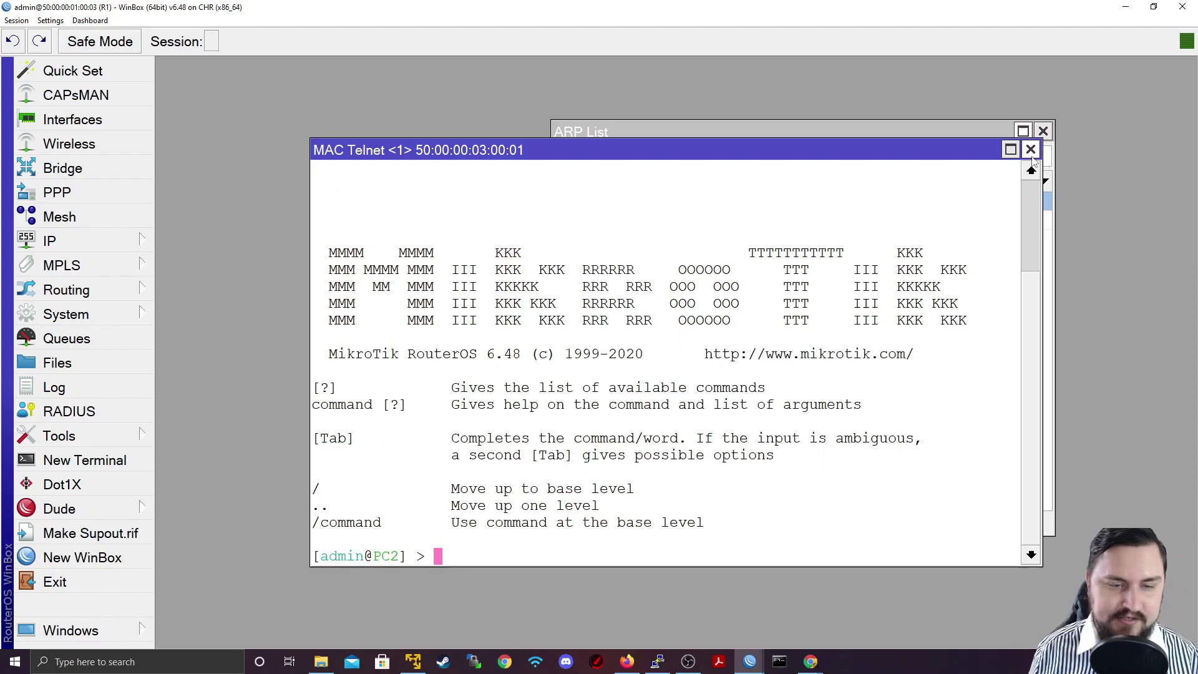
left_click(1030, 150)
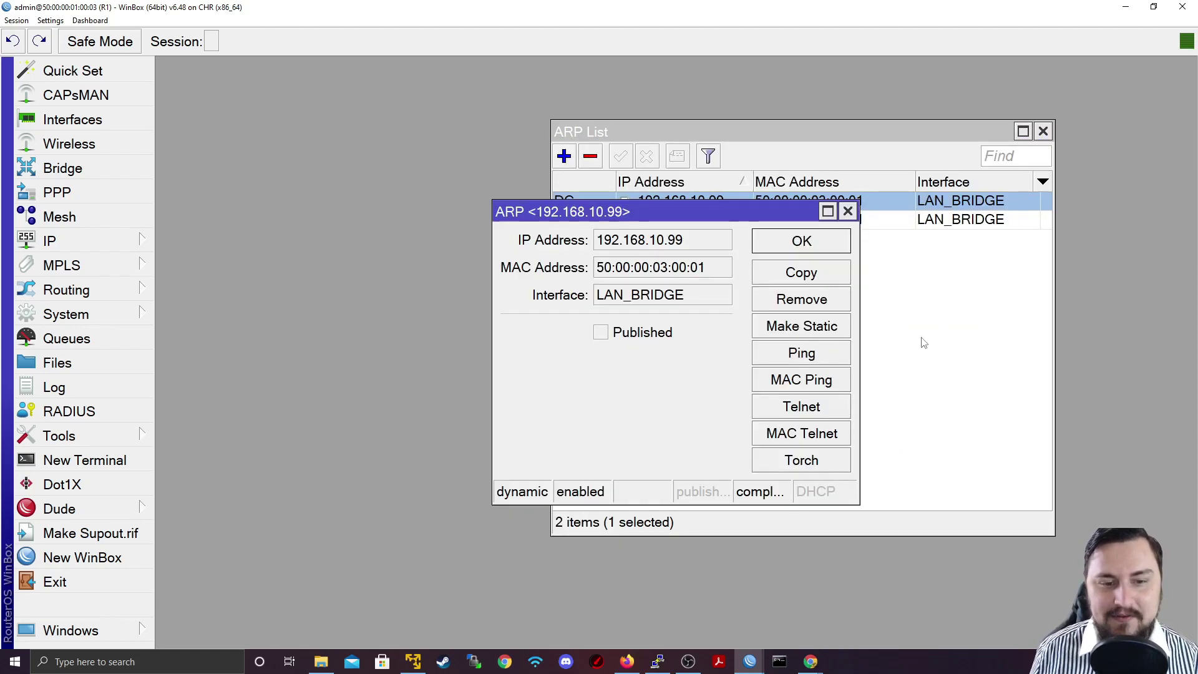
Inspect the 192.168.10.99 entry's IP and MAC address values, closing without saving
left_click(781, 324)
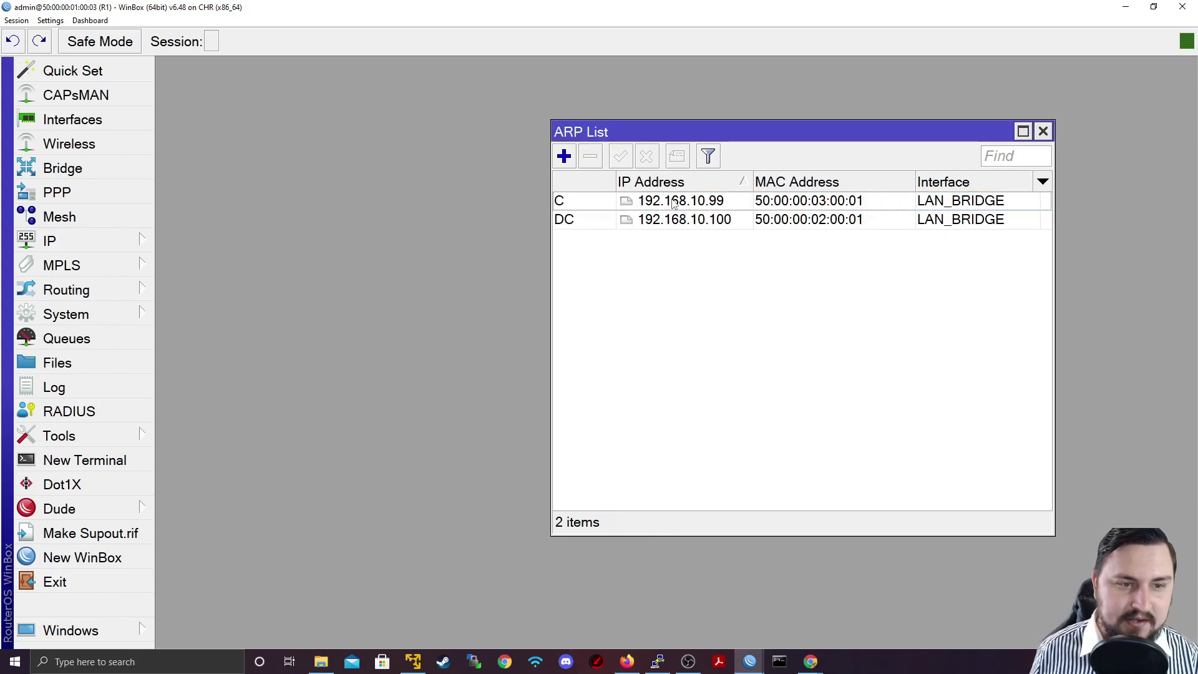
left_click(647, 201)
double_click(646, 201)
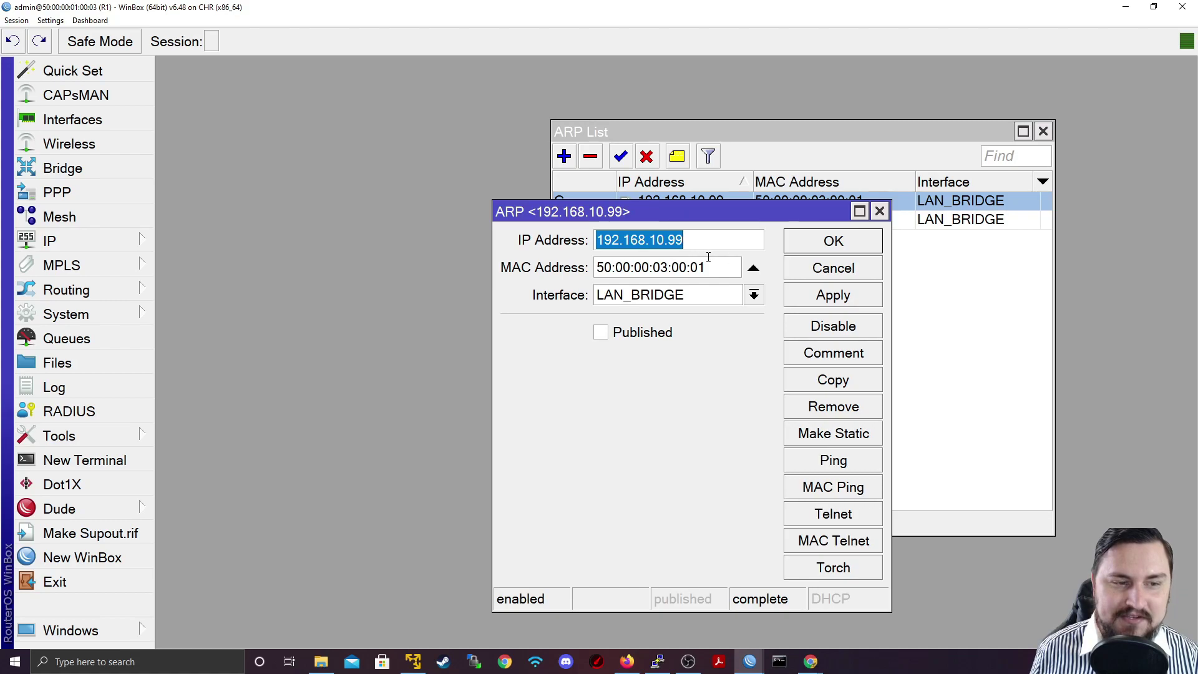
key("Tab")
left_click_drag(686, 240, 594, 236)
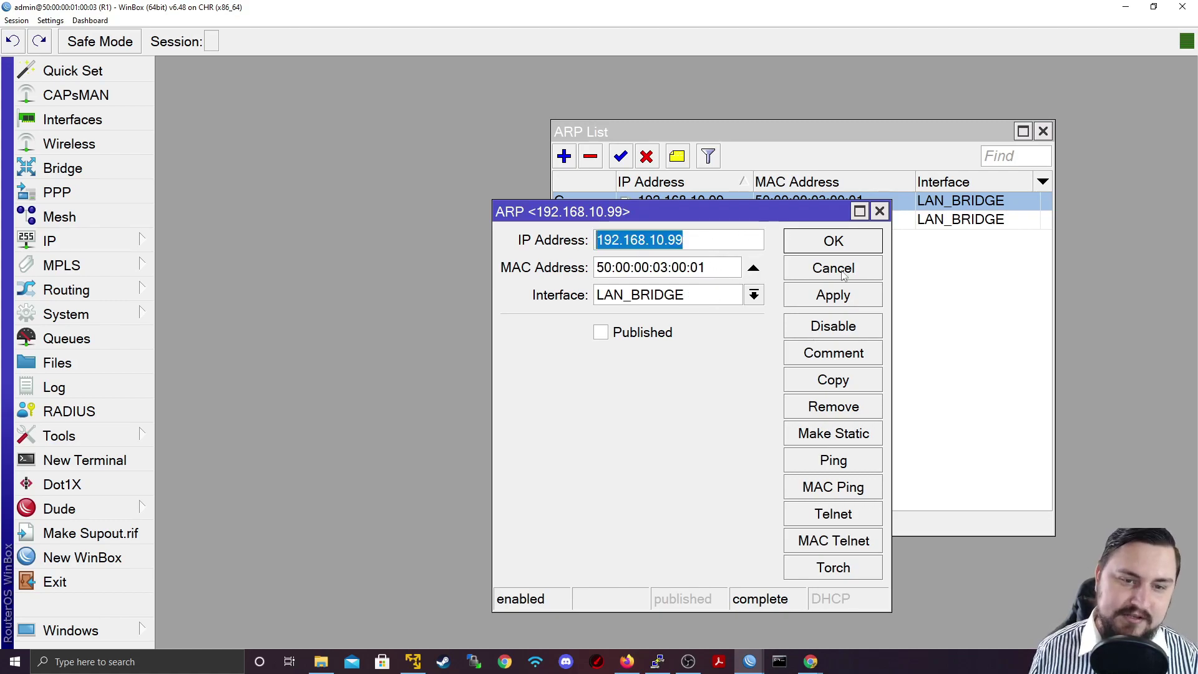
left_click(693, 234)
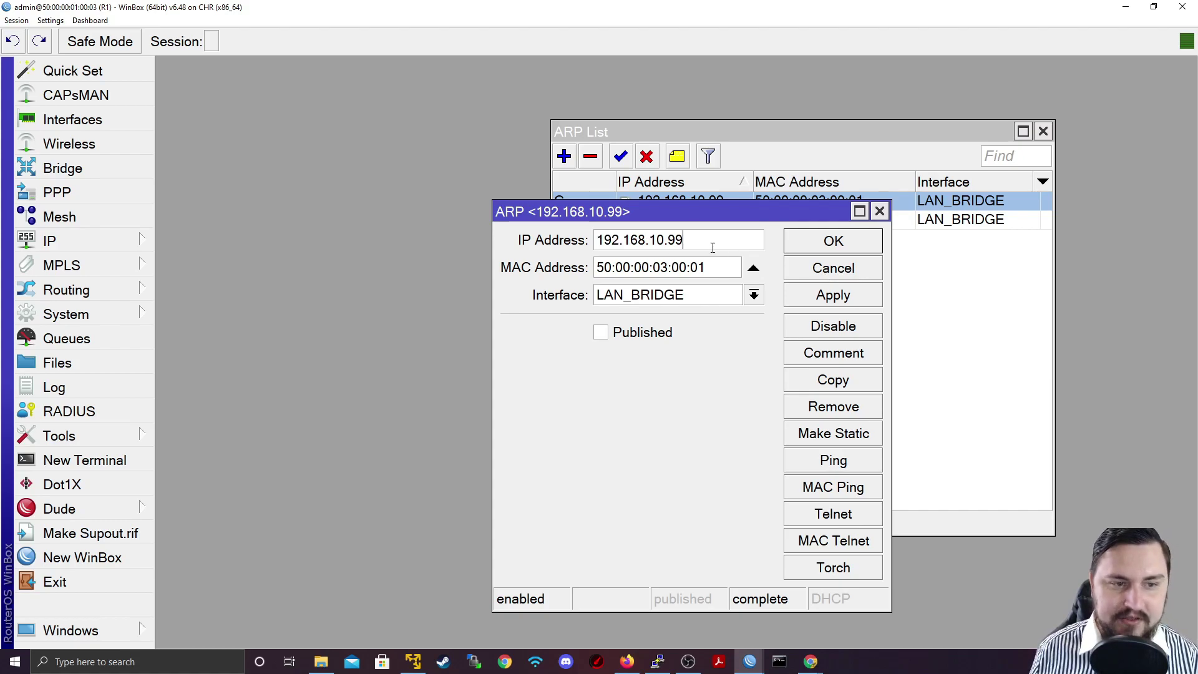
double_click(712, 247)
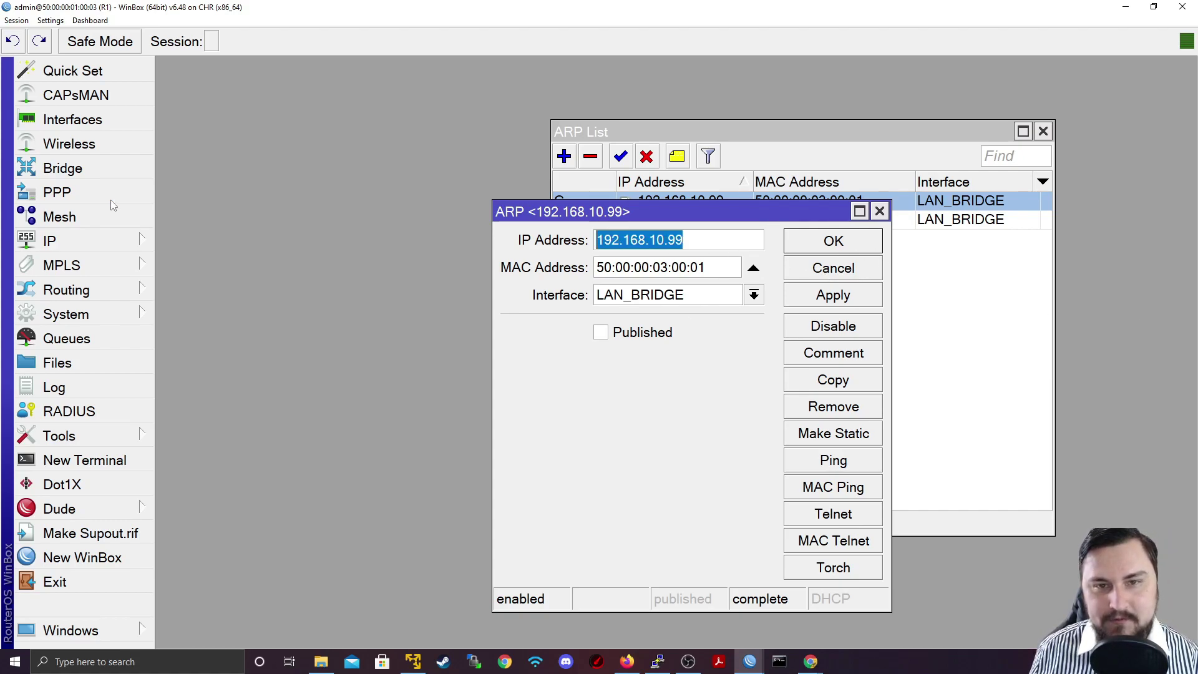
double_click(693, 267)
left_click(863, 264)
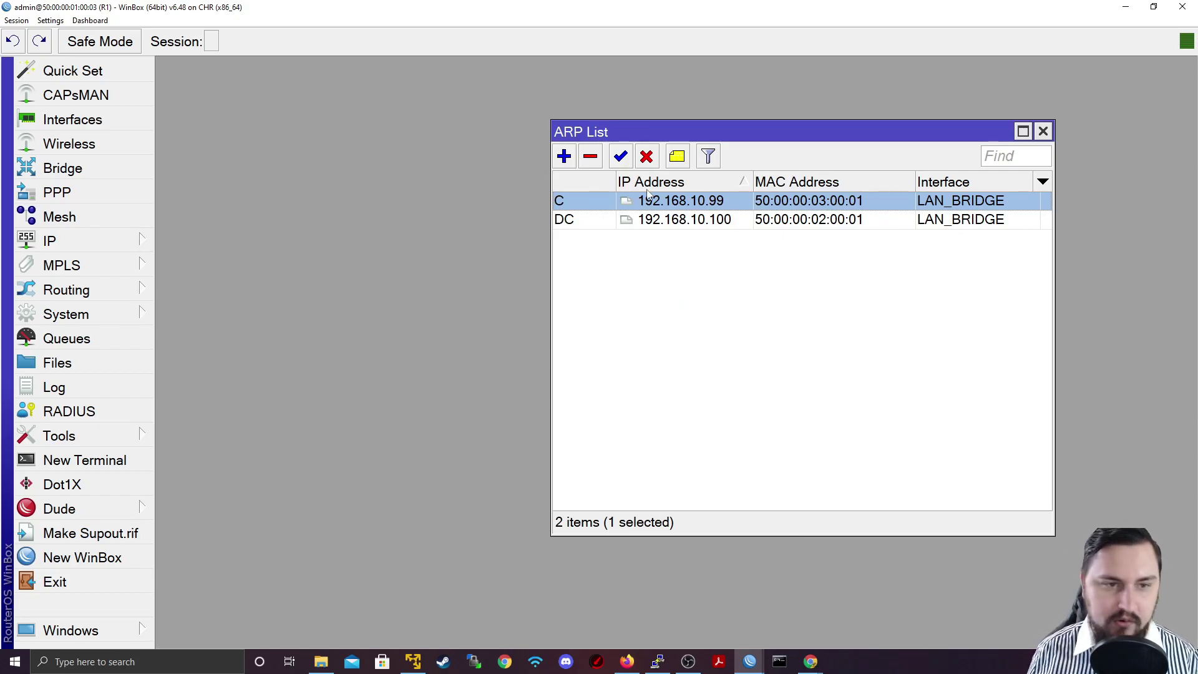
Remove the static 192.168.10.99 ARP entry so it reappears as dynamic
double_click(609, 197)
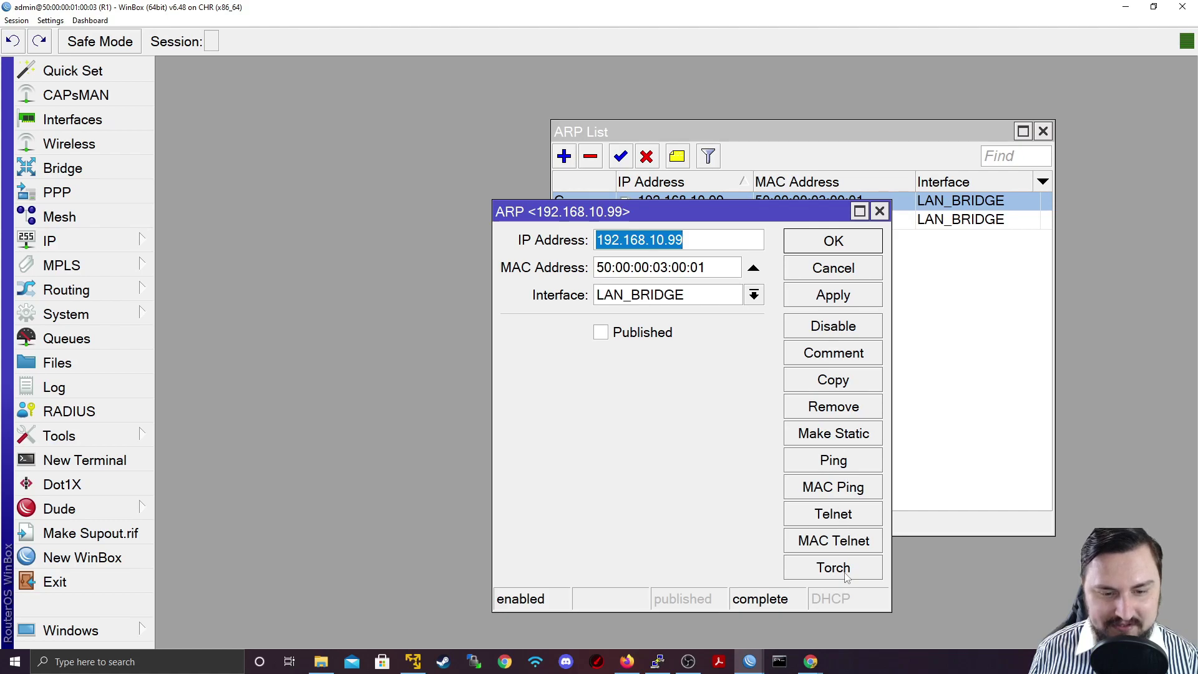
left_click(836, 267)
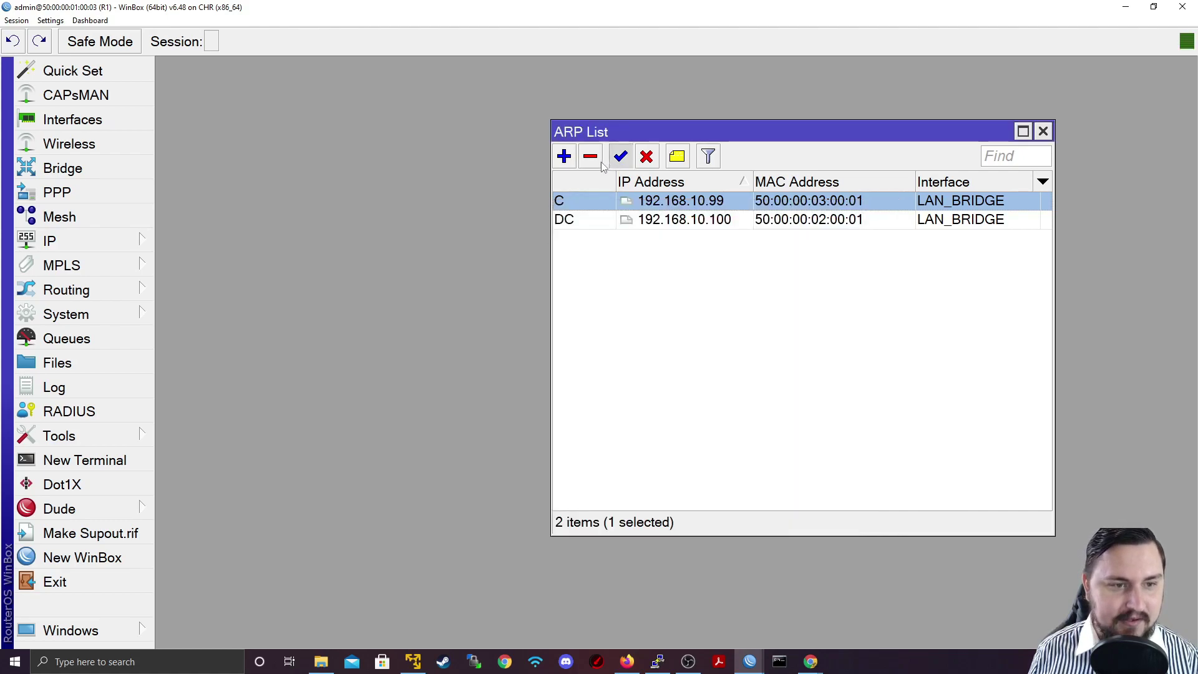
left_click(599, 159)
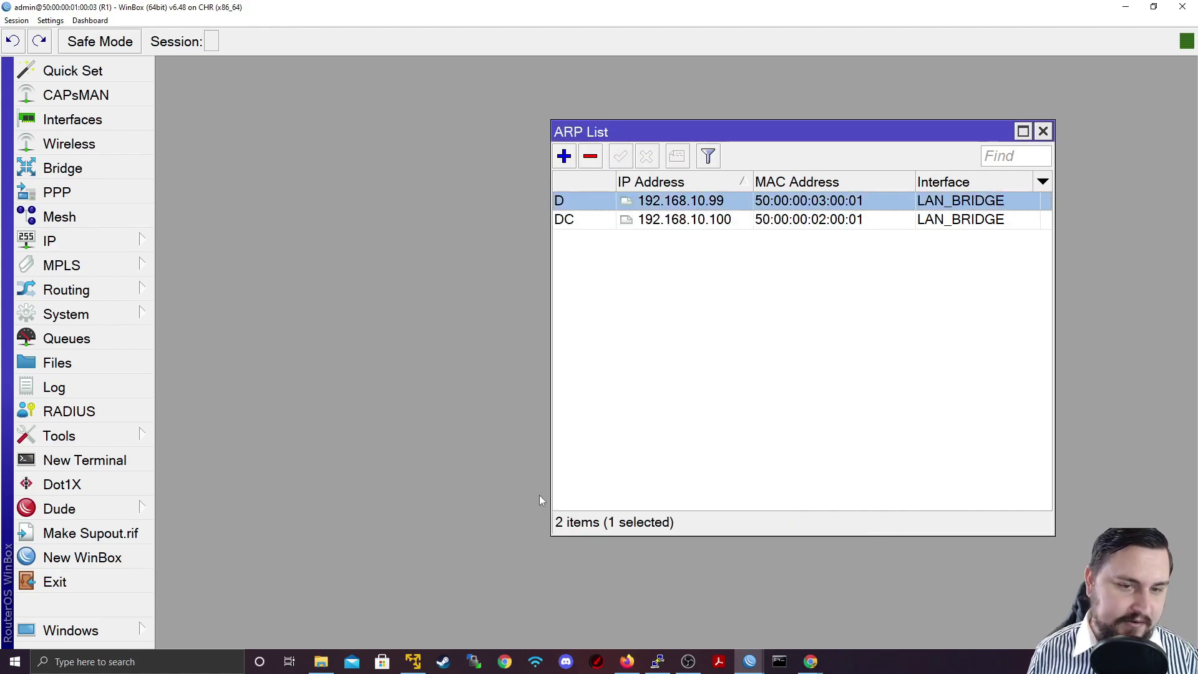
Open LAN_BRIDGE's interface settings and review its ARP modes, keeping ARP enabled
left_click(129, 123)
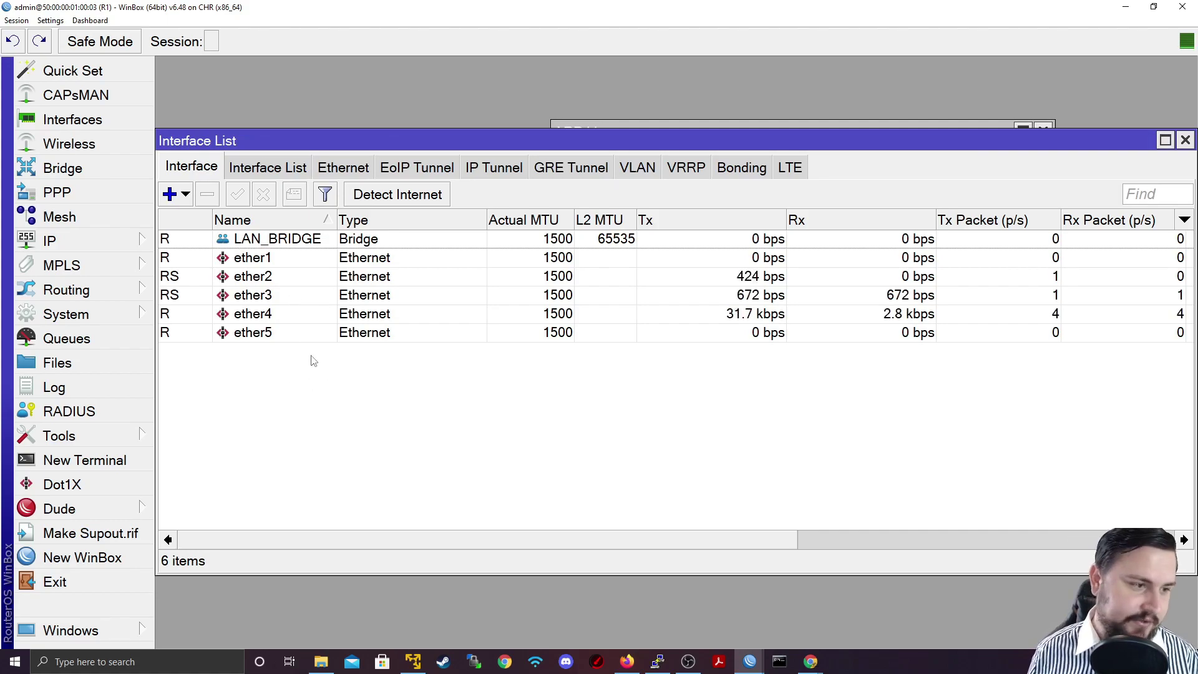
double_click(289, 259)
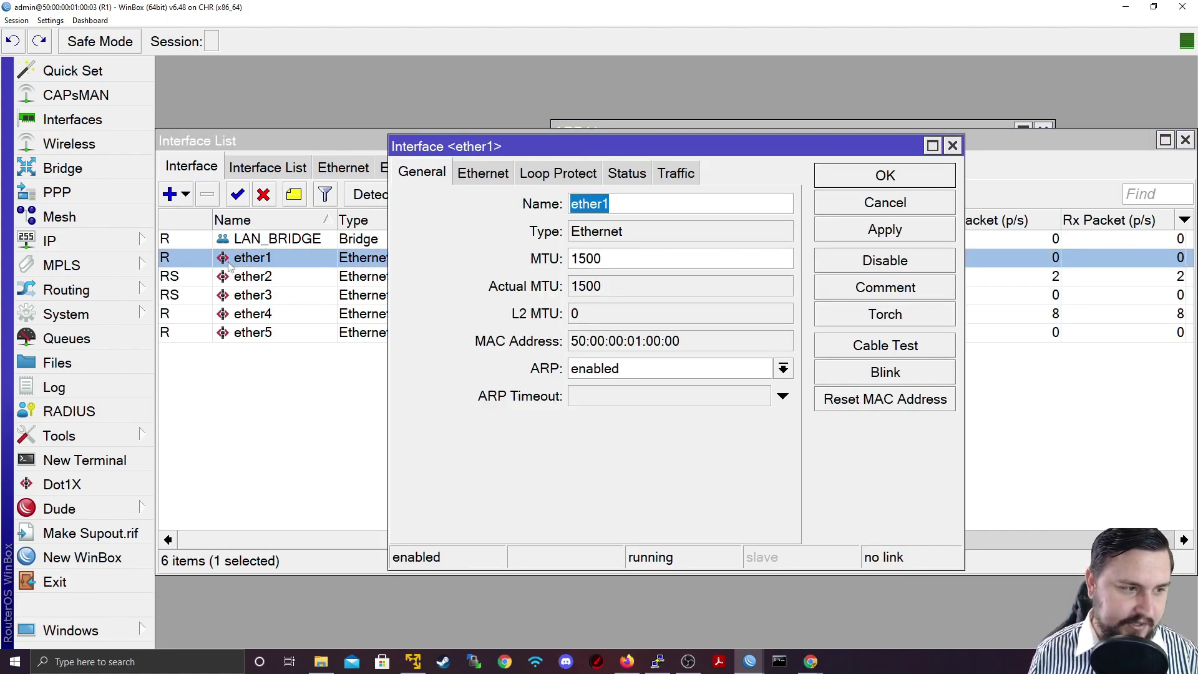
key("Escape")
double_click(294, 240)
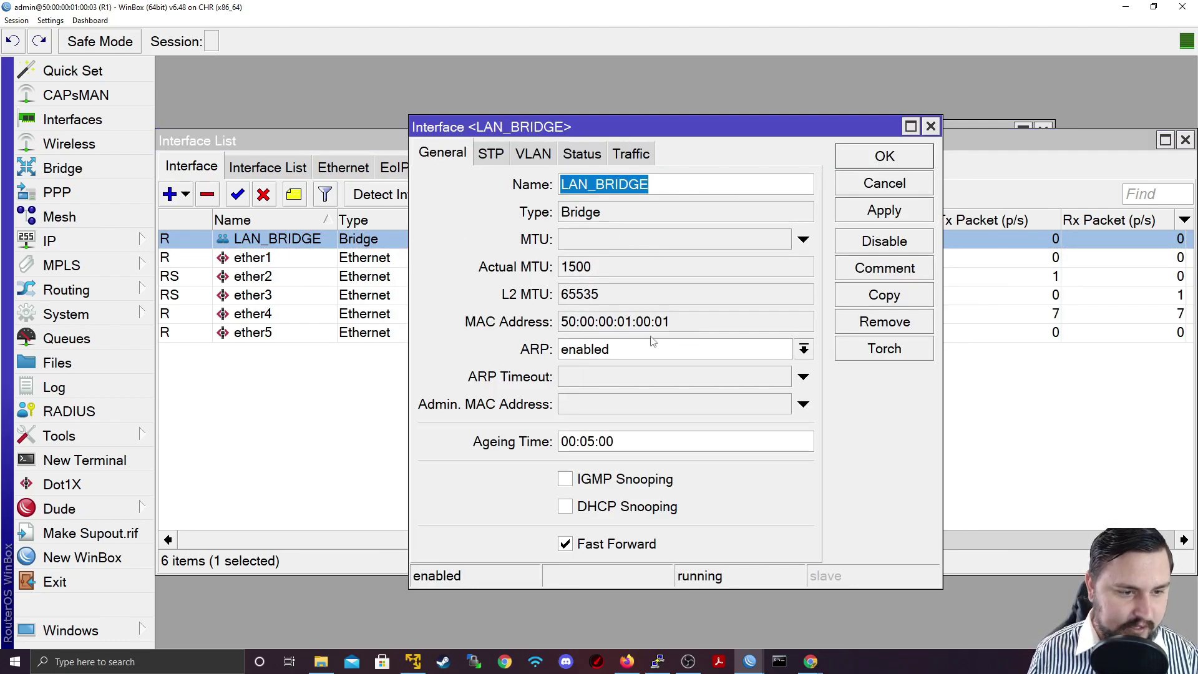
left_click(629, 358)
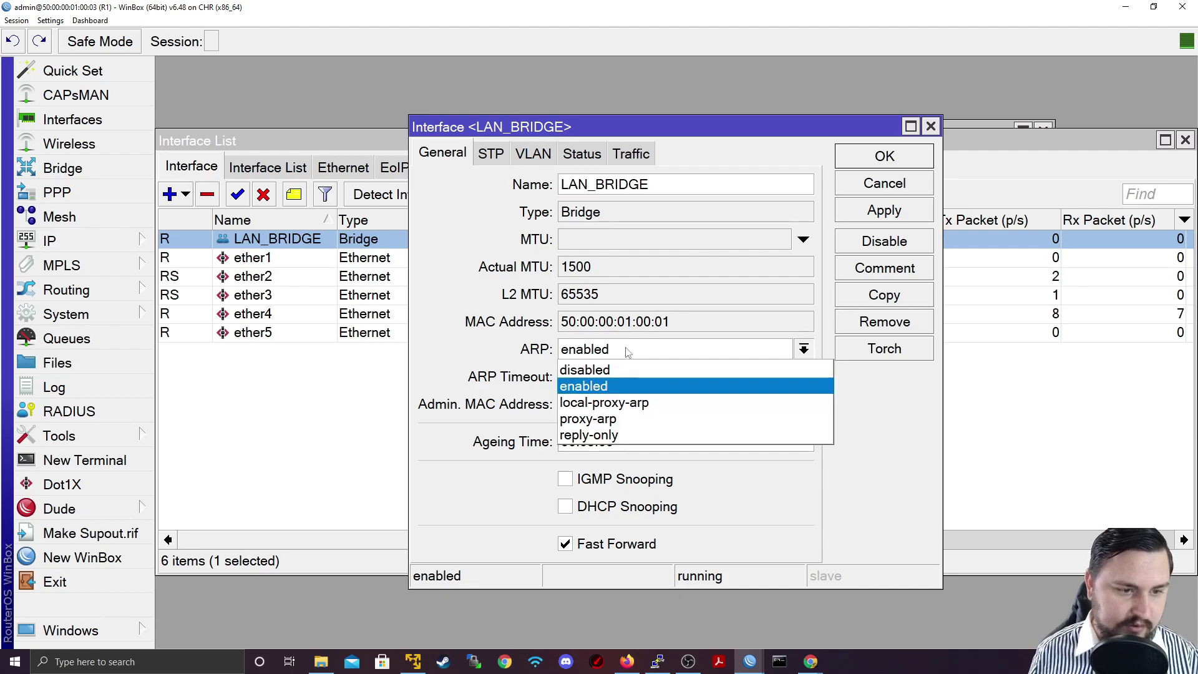
left_click(628, 385)
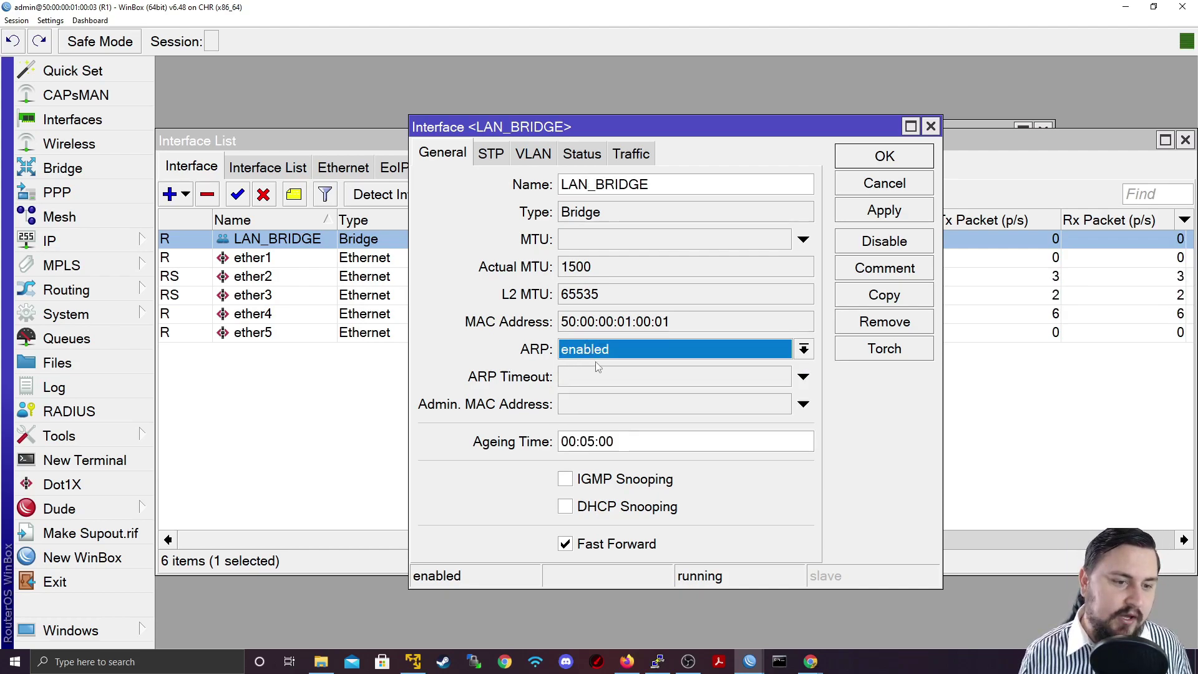
left_click(595, 346)
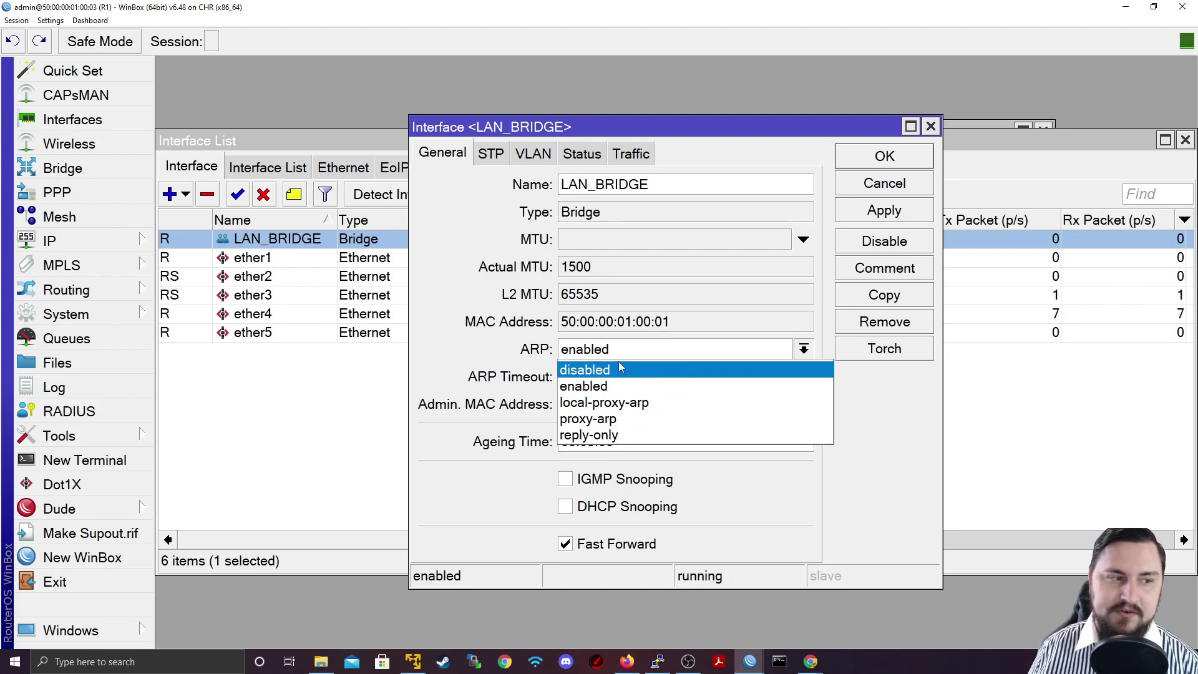
key("Escape")
Check the 192.168.10.1/24 address in IP > Addresses, then close the list
left_click(50, 241)
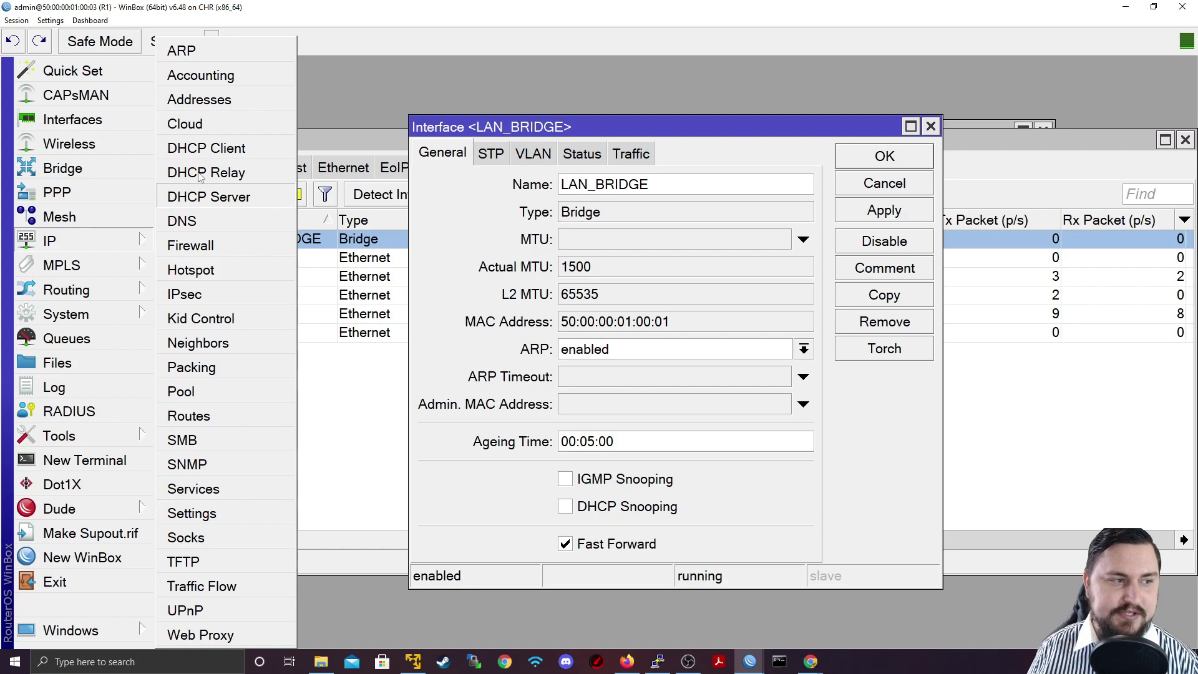
left_click(200, 99)
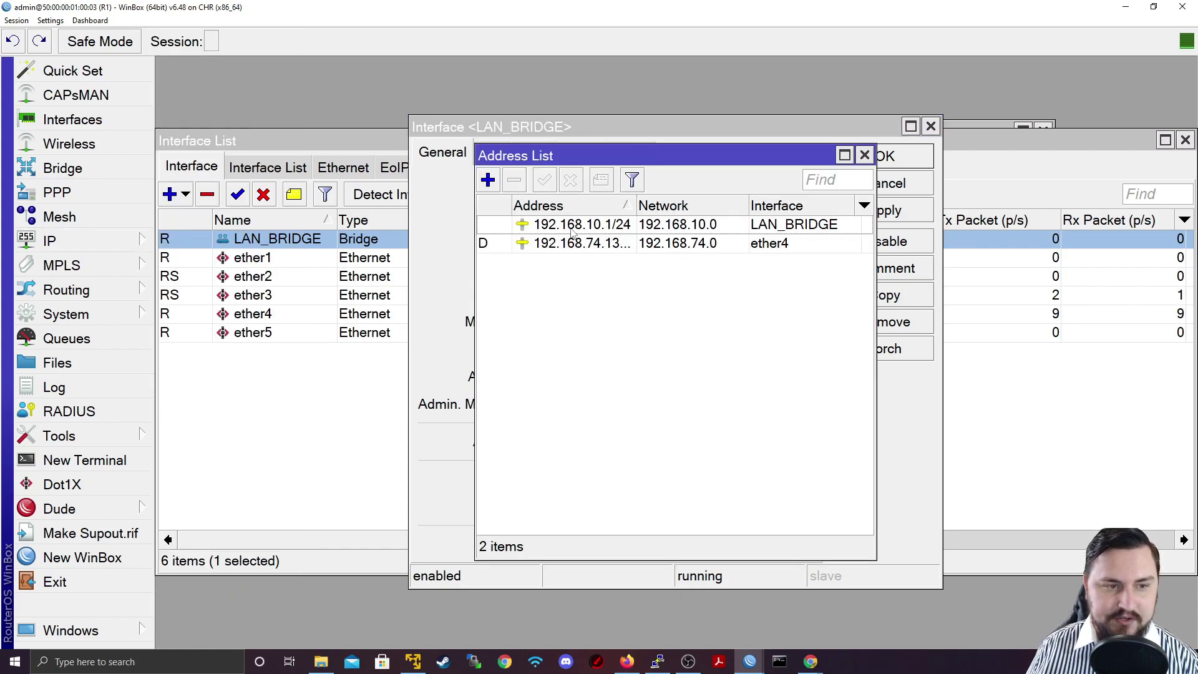
left_click(865, 155)
left_click(1126, 7)
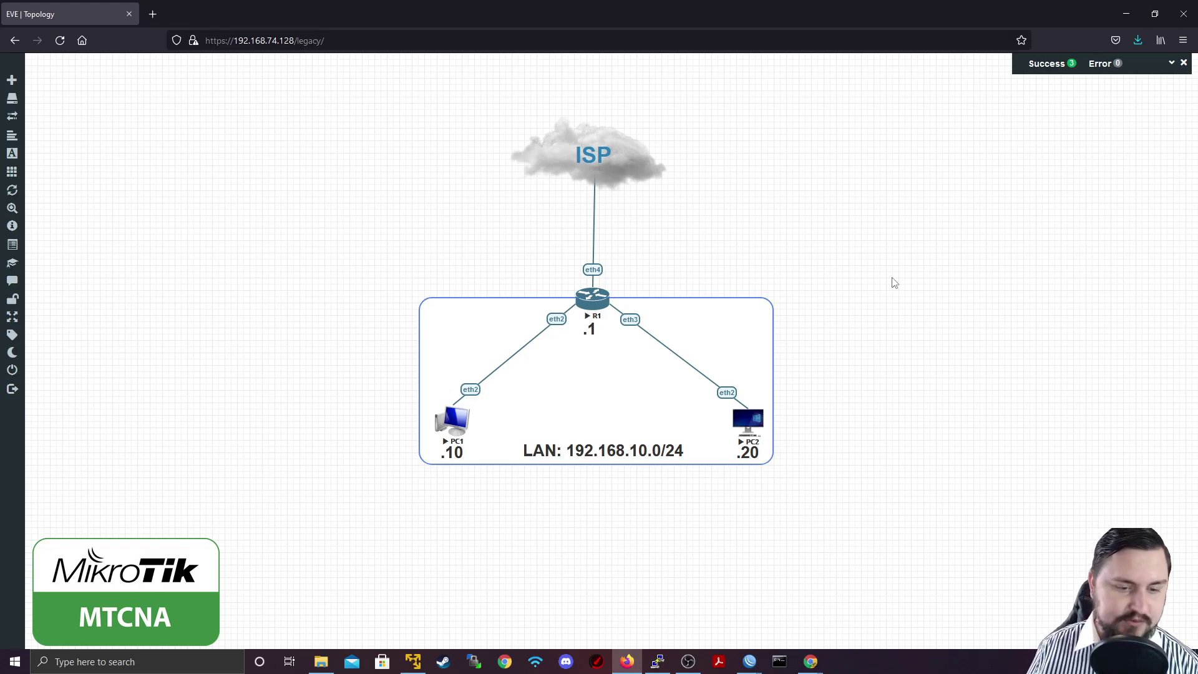
mouse_move(751, 659)
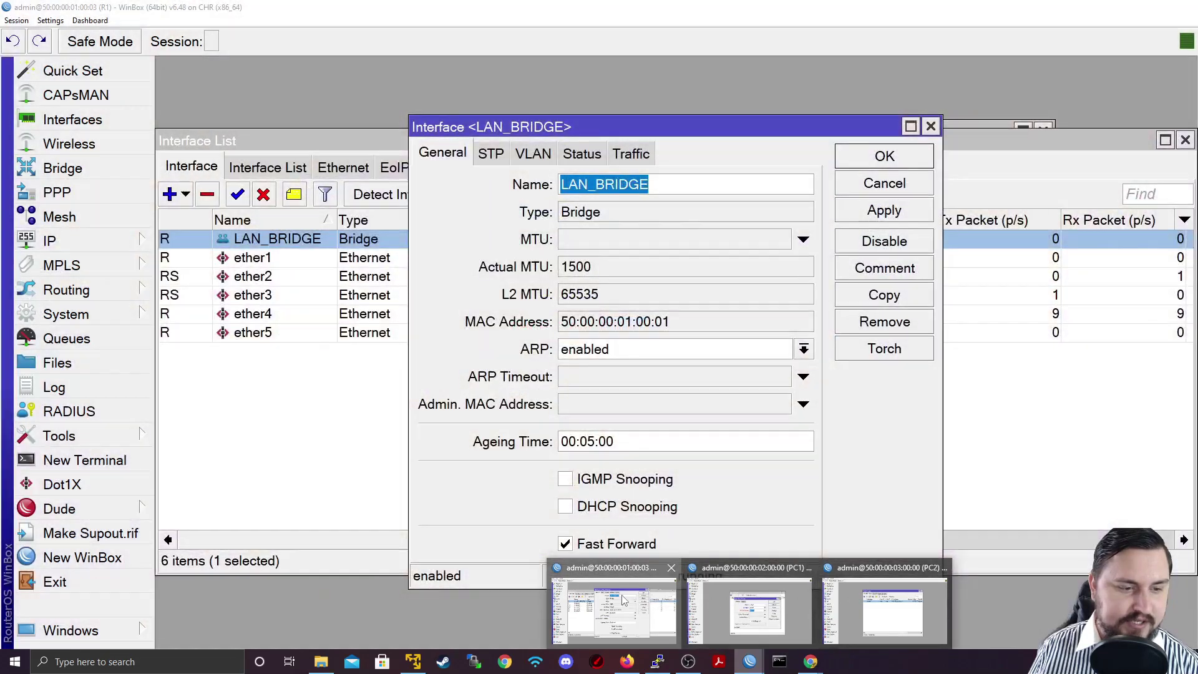
In R1's WinBox, try LAN_BRIDGE's ARP mode as proxy-arp, then local-proxy-arp
left_click(614, 608)
left_click(596, 349)
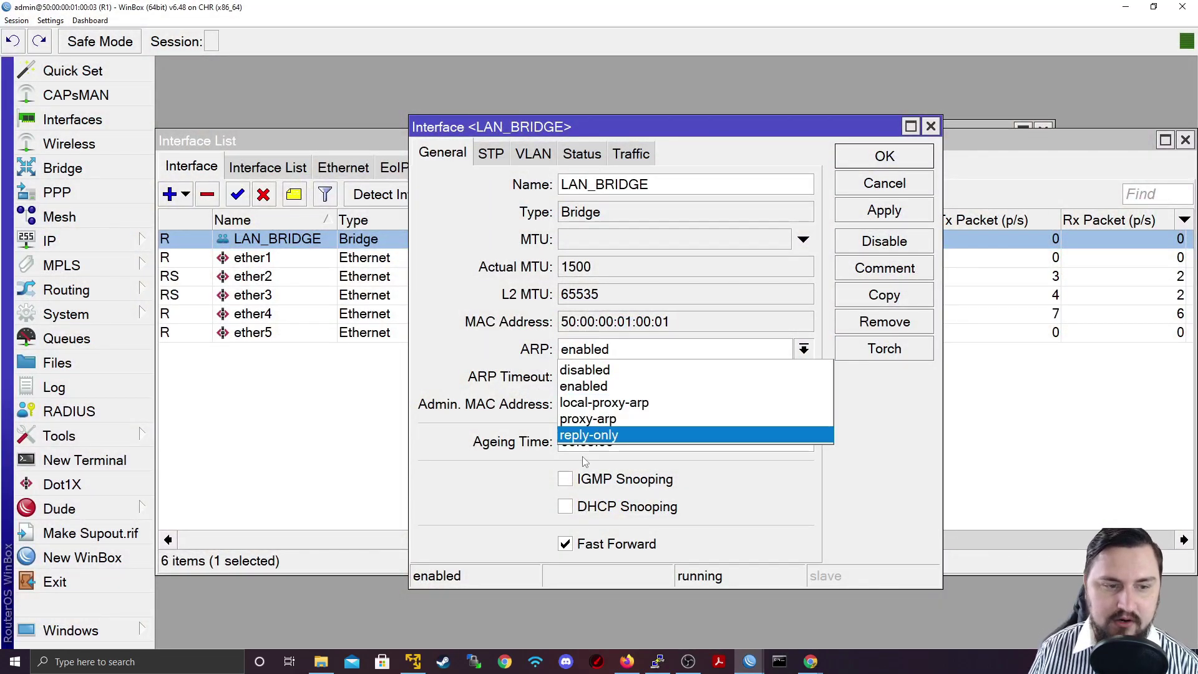
left_click(627, 416)
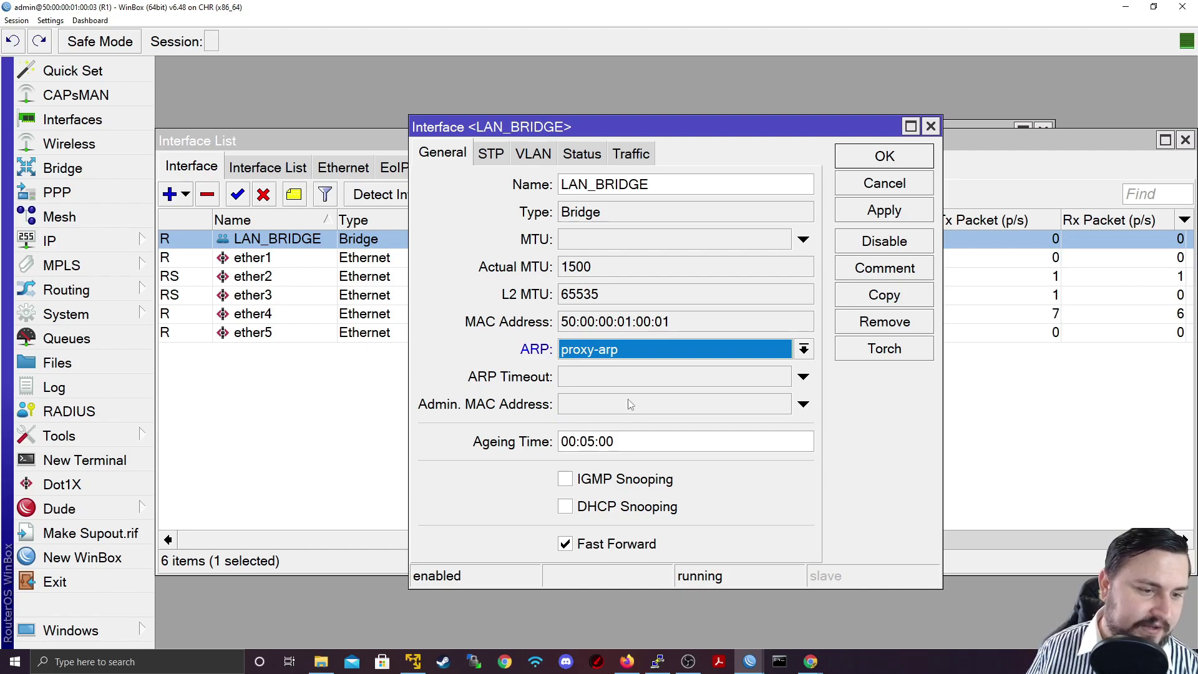
left_click(630, 350)
left_click(630, 402)
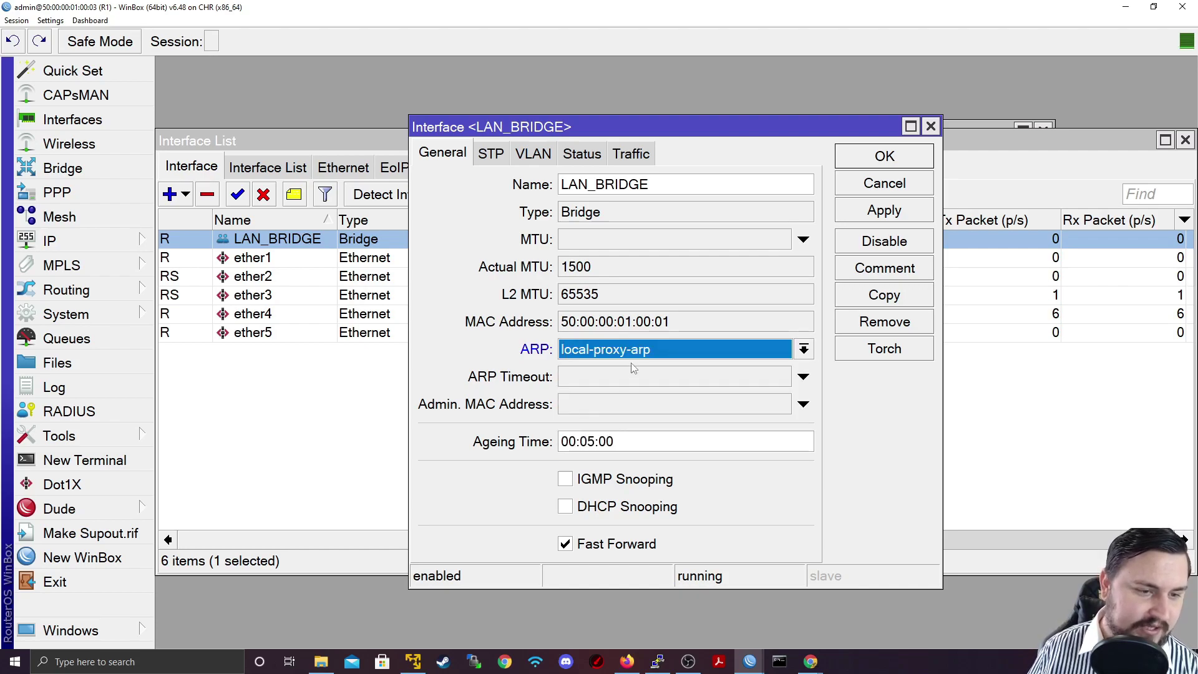
Return the ARP mode to enabled and cancel the LAN_BRIDGE settings without saving
left_click(634, 359)
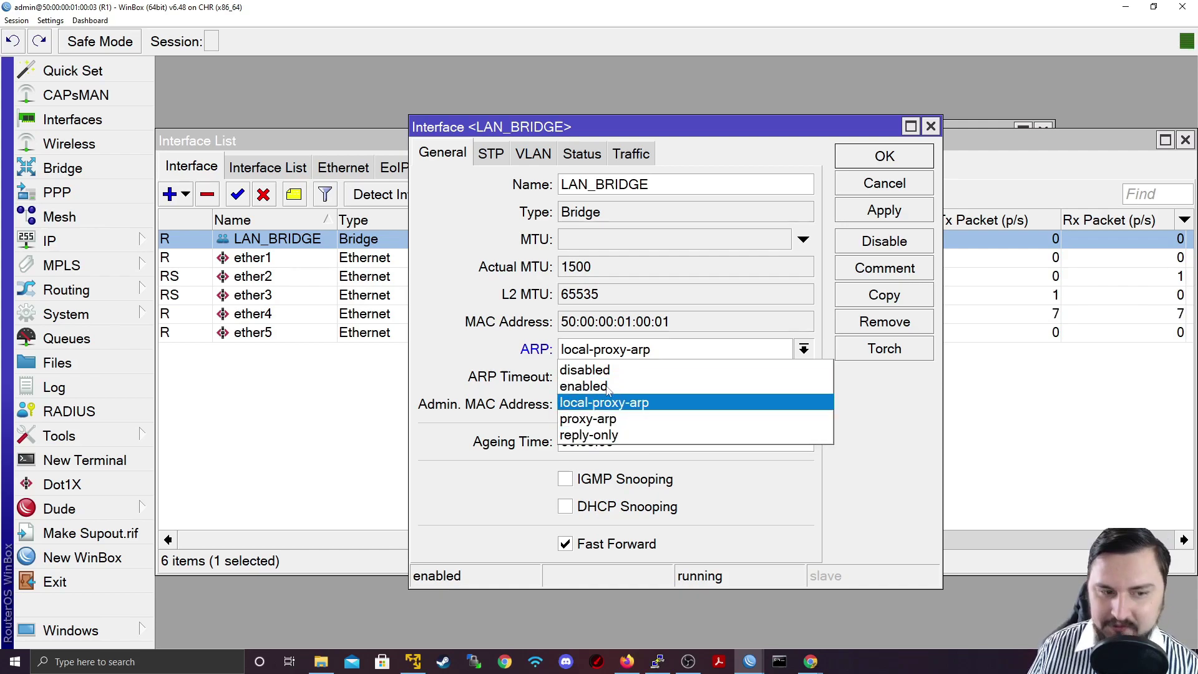
left_click(598, 386)
left_click(634, 353)
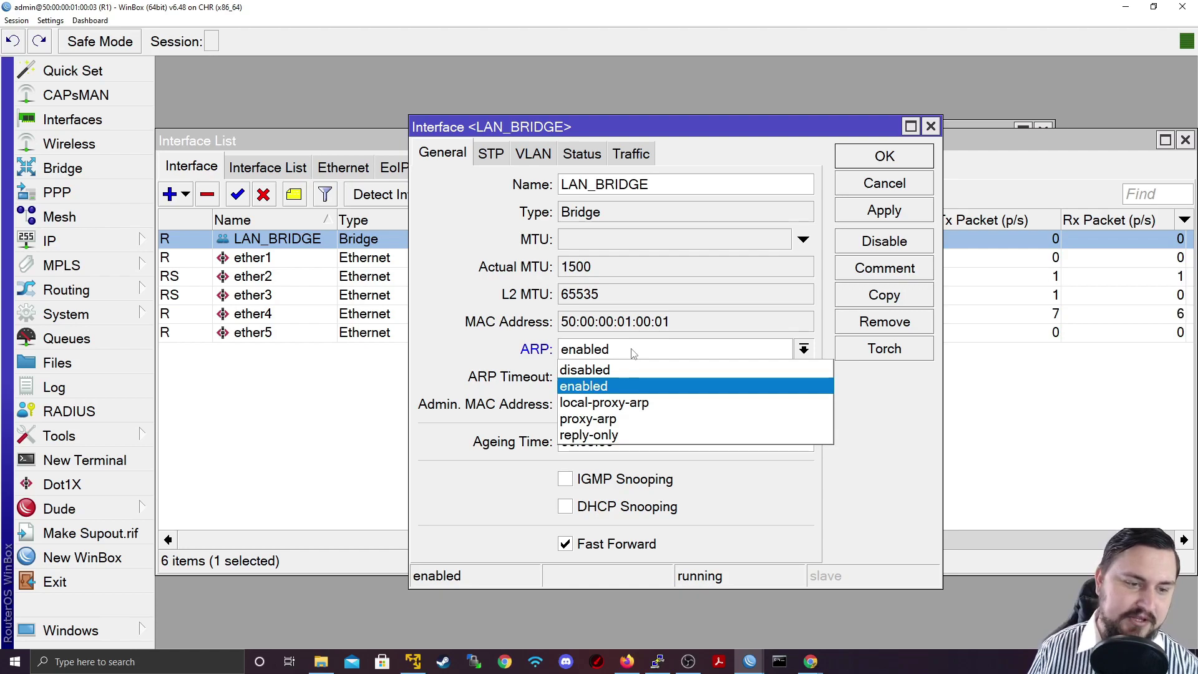
left_click(633, 353)
left_click(630, 353)
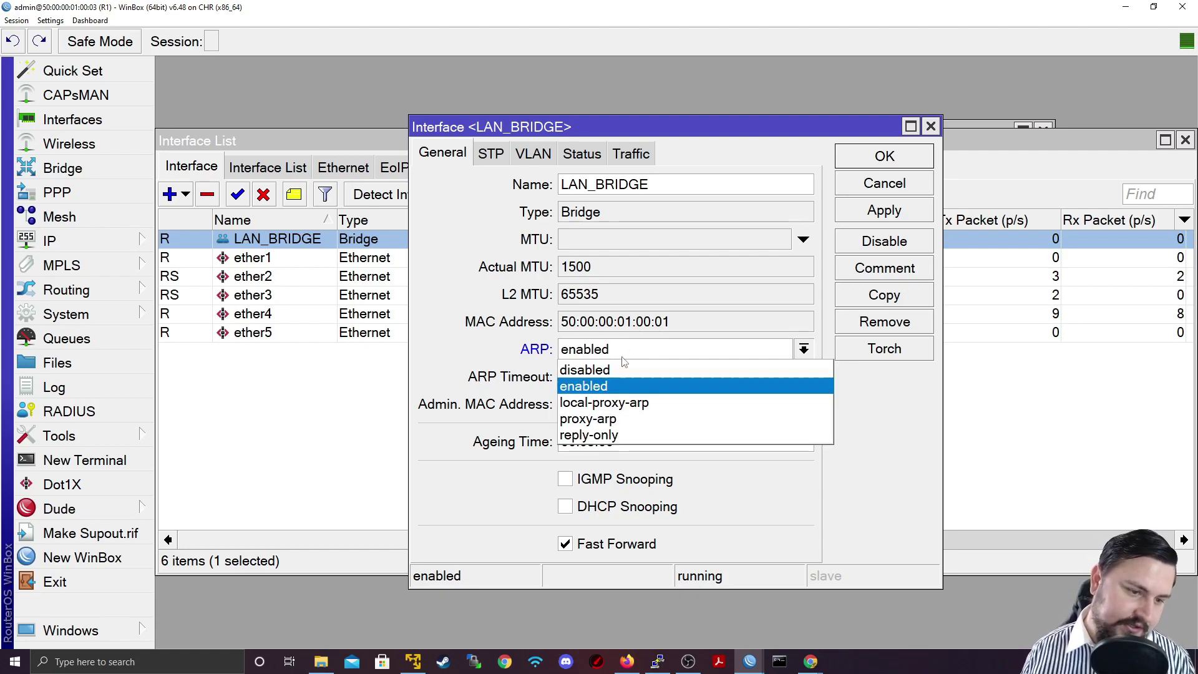
left_click(622, 357)
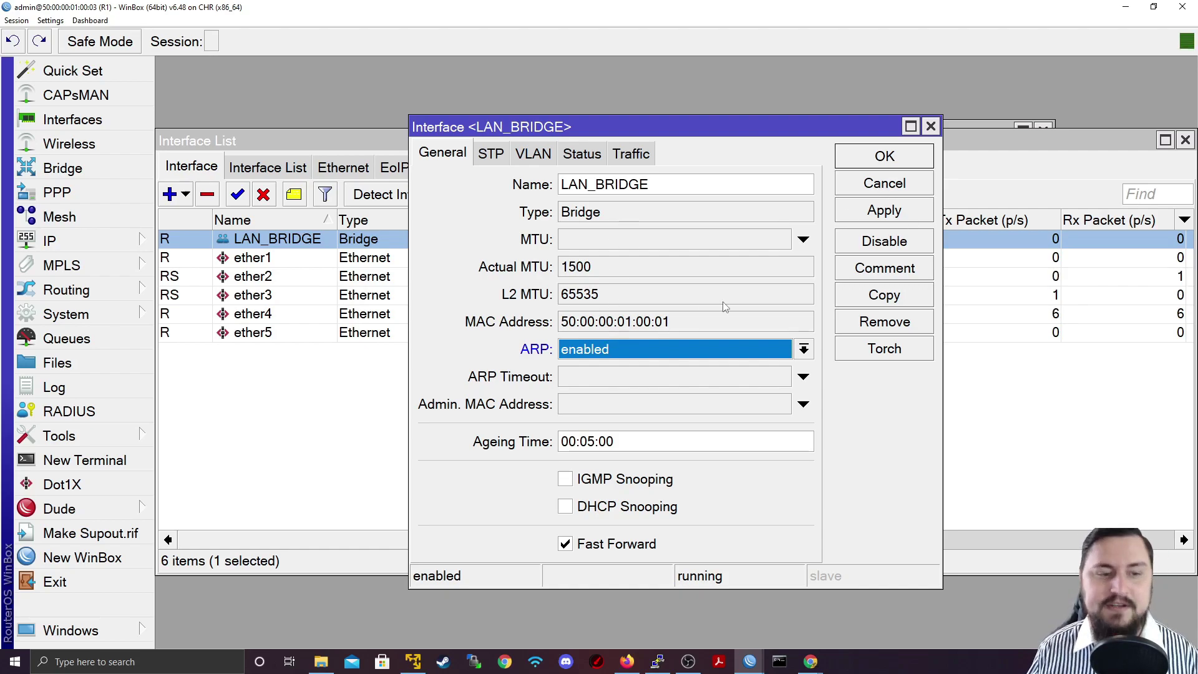
left_click(889, 182)
left_click(861, 410)
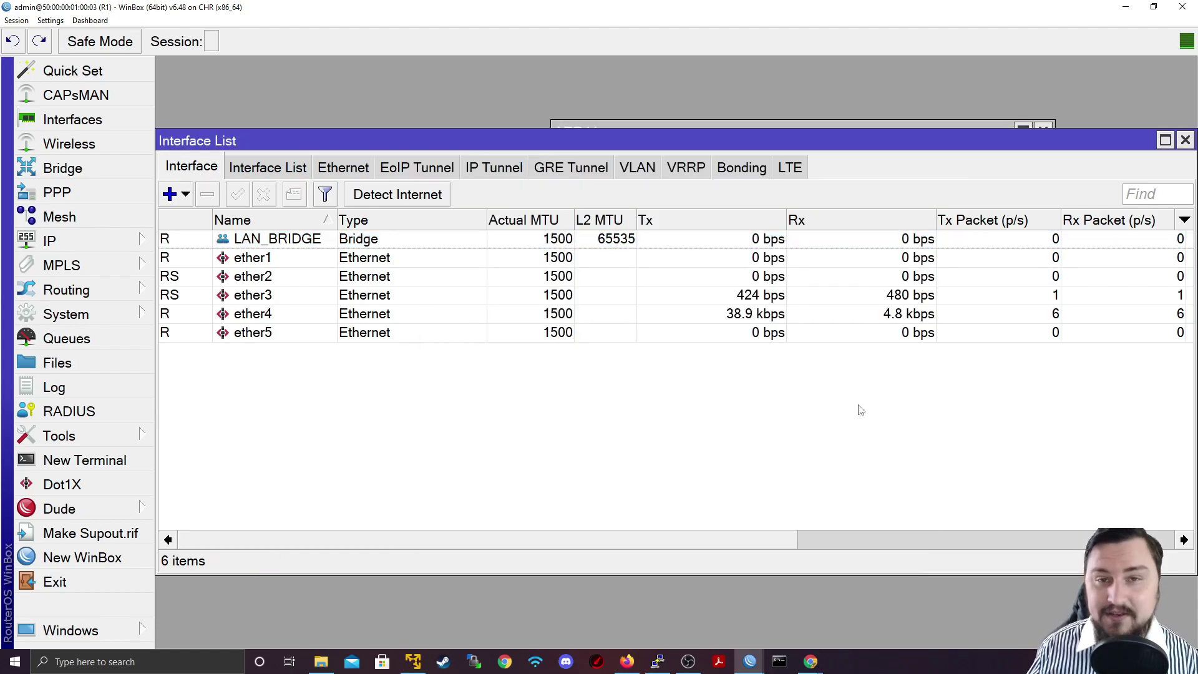